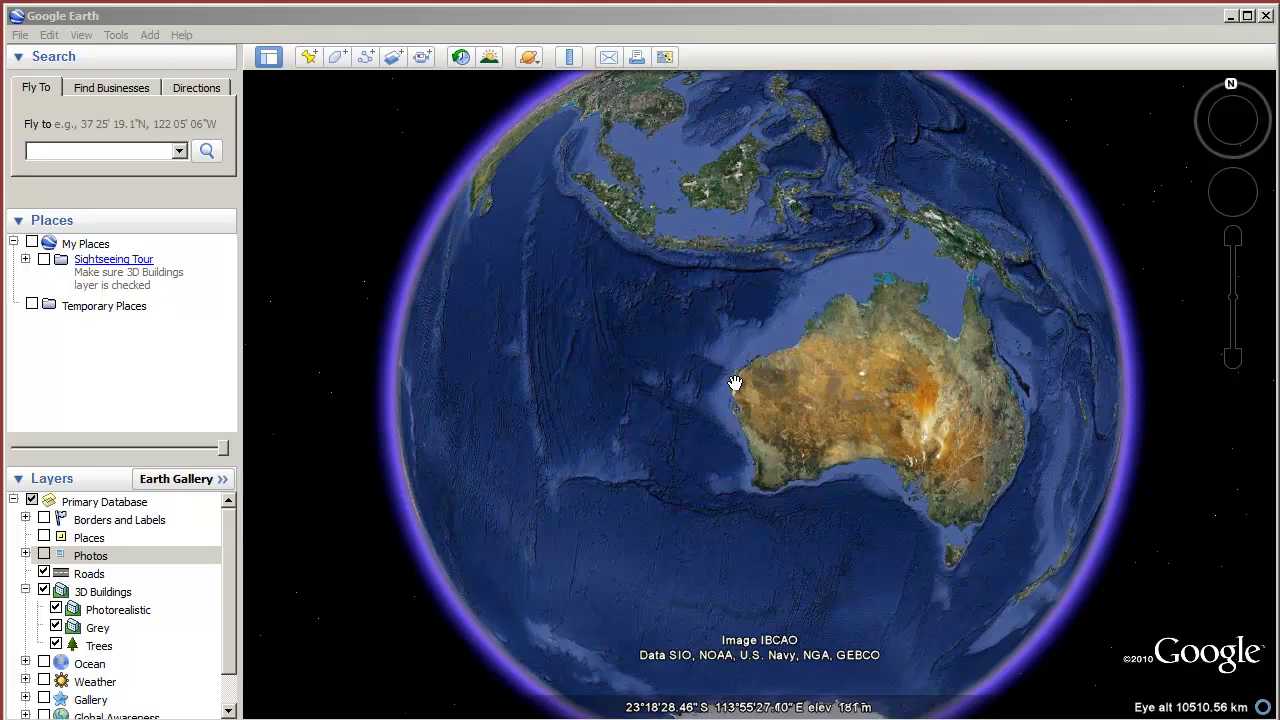
Zoom and pan from the globe to the hexagonal antenna array near Yardie Creek Rd, North West Cape.
scroll(735, 383, down, 5)
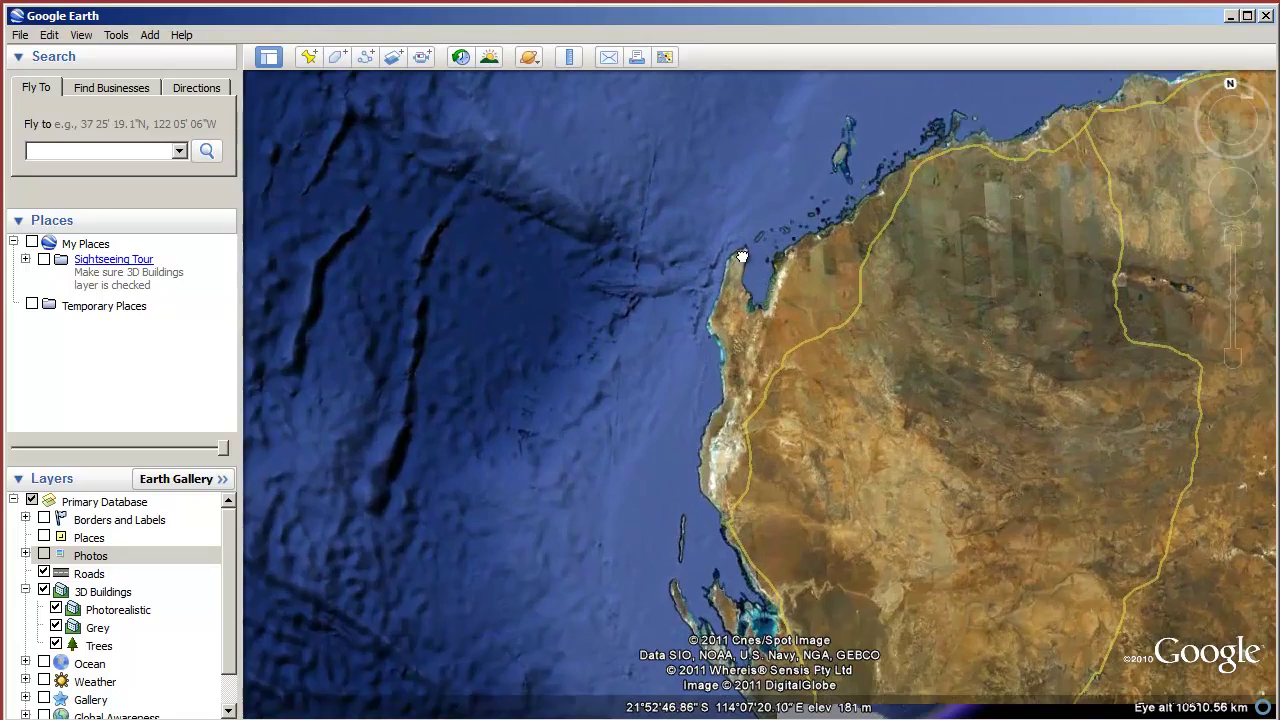
drag(743, 262, 724, 440)
scroll(712, 432, down, 4)
scroll(724, 440, down, 3)
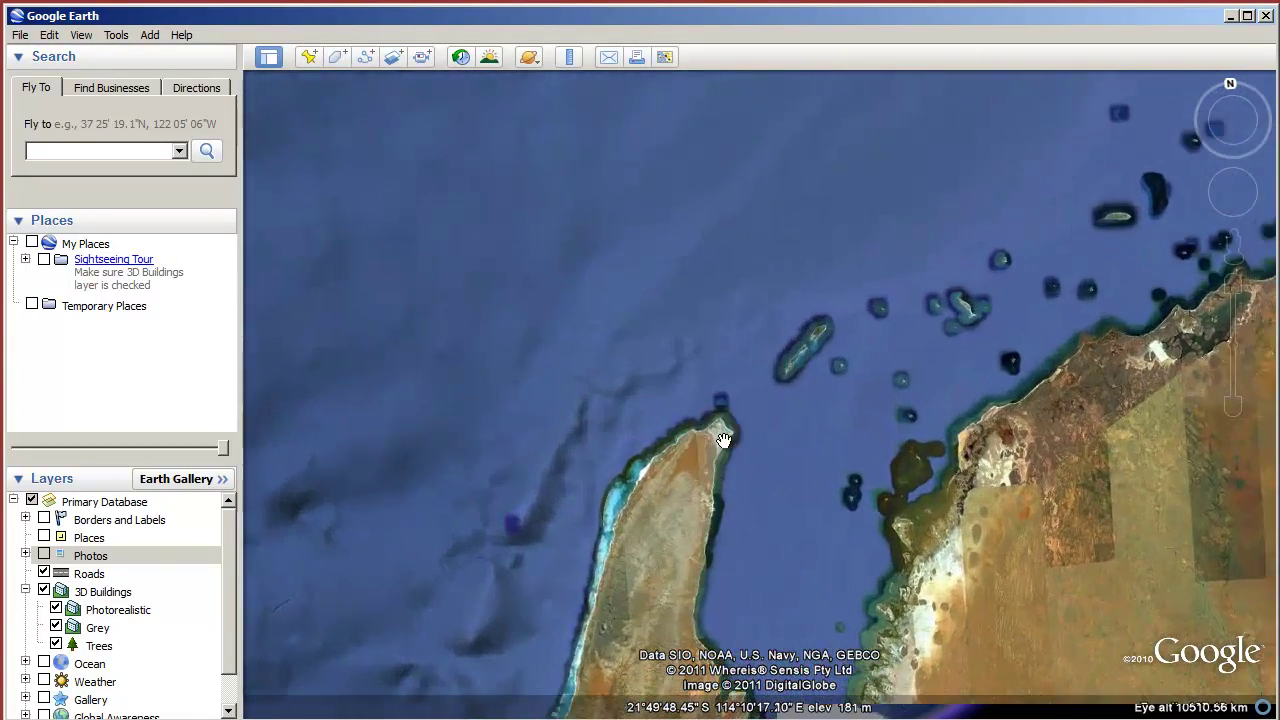
drag(721, 428, 789, 451)
scroll(786, 452, down, 3)
scroll(786, 455, down, 3)
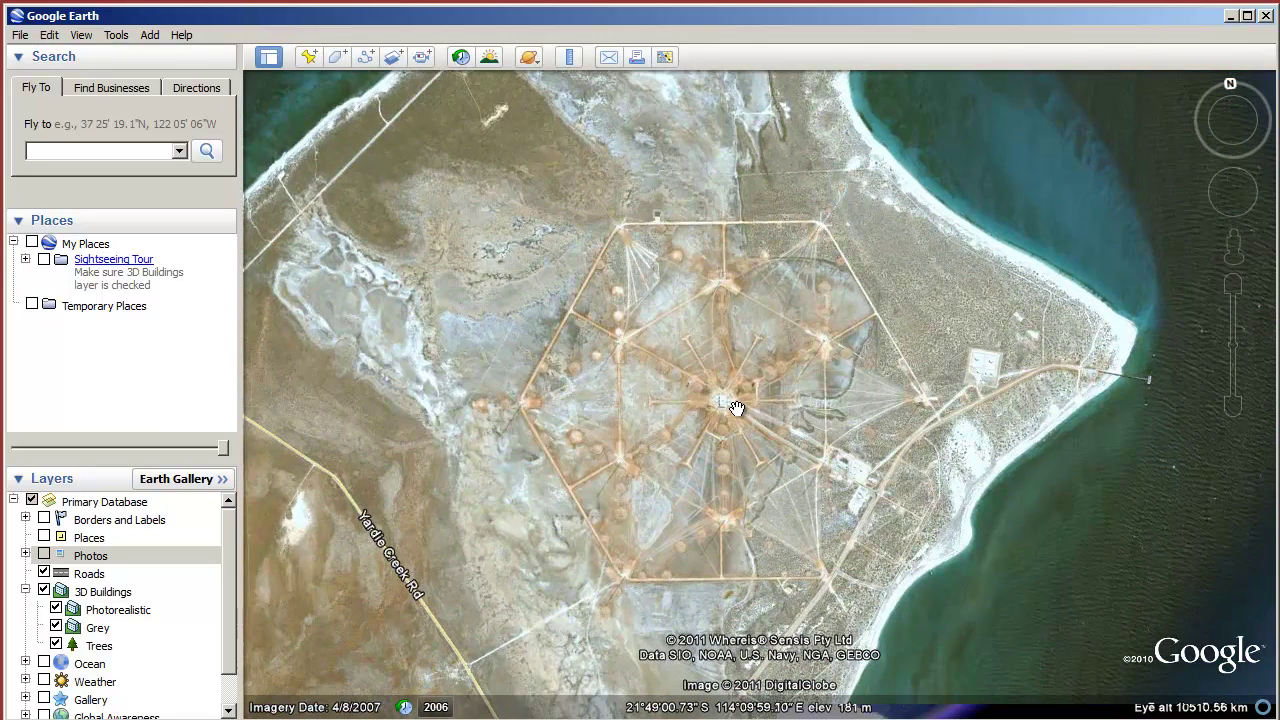
scroll(736, 408, down, 2)
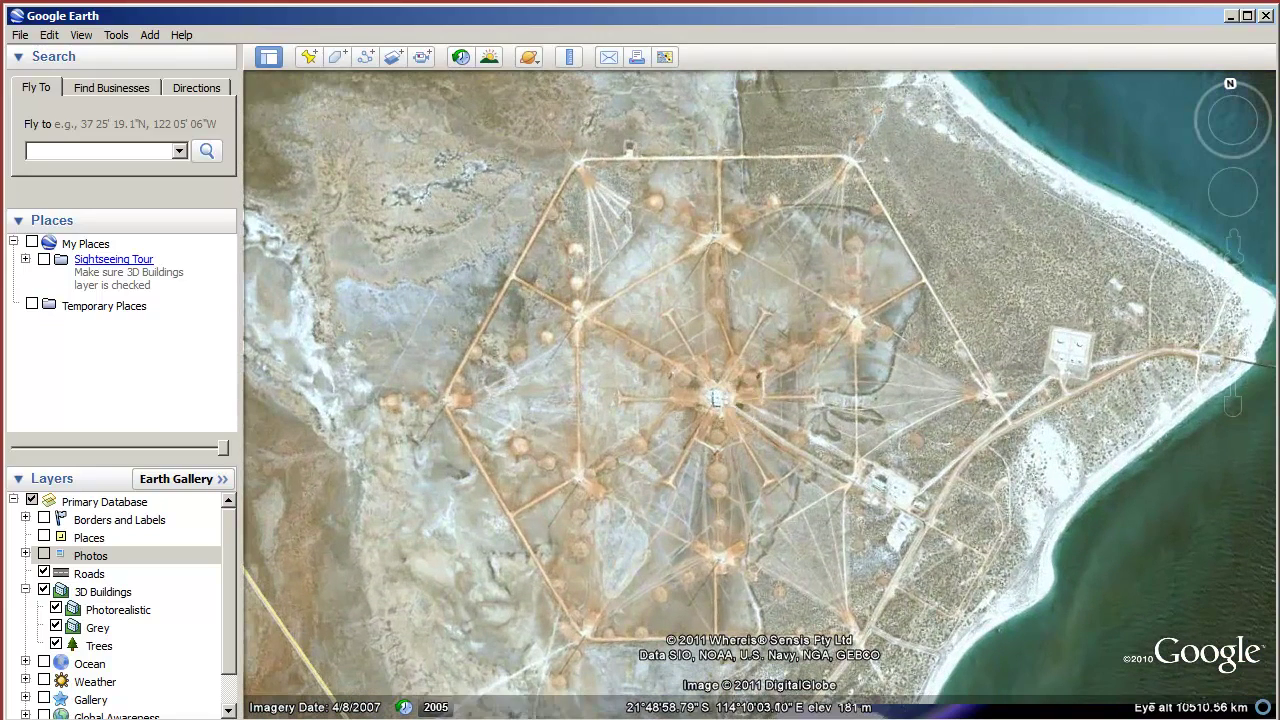
click(566, 58)
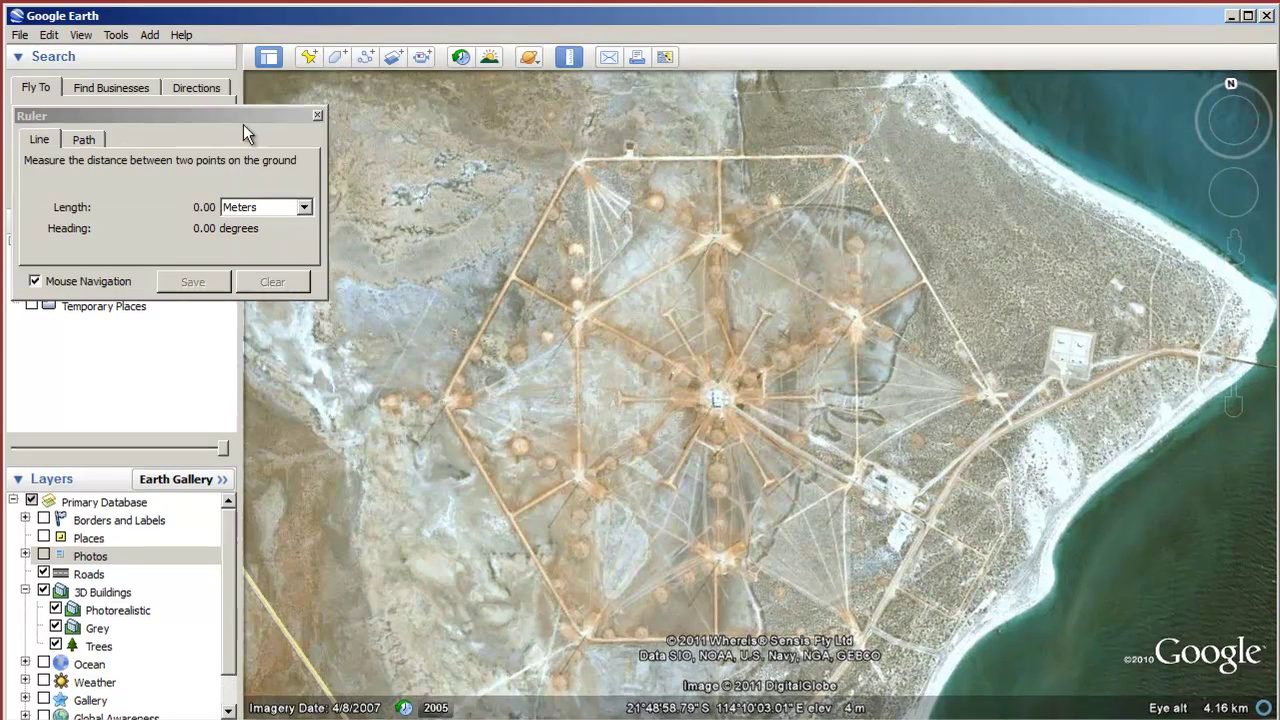
drag(243, 121, 448, 84)
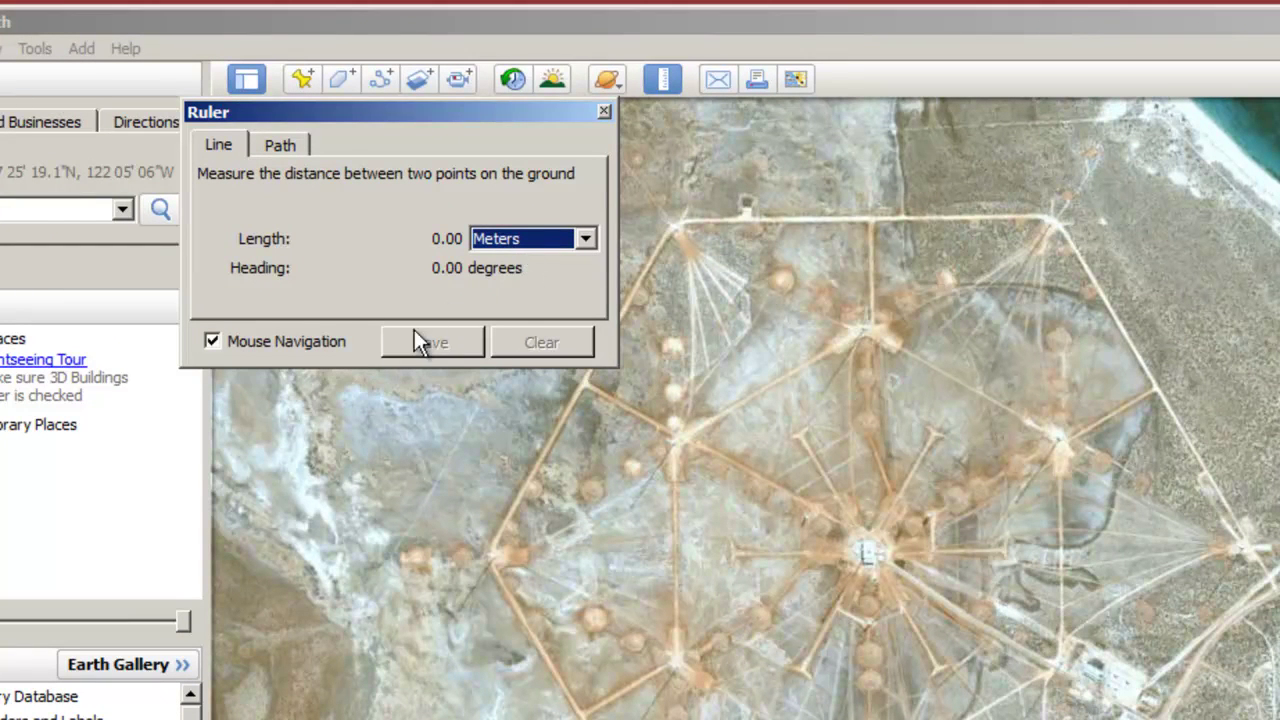
click(684, 223)
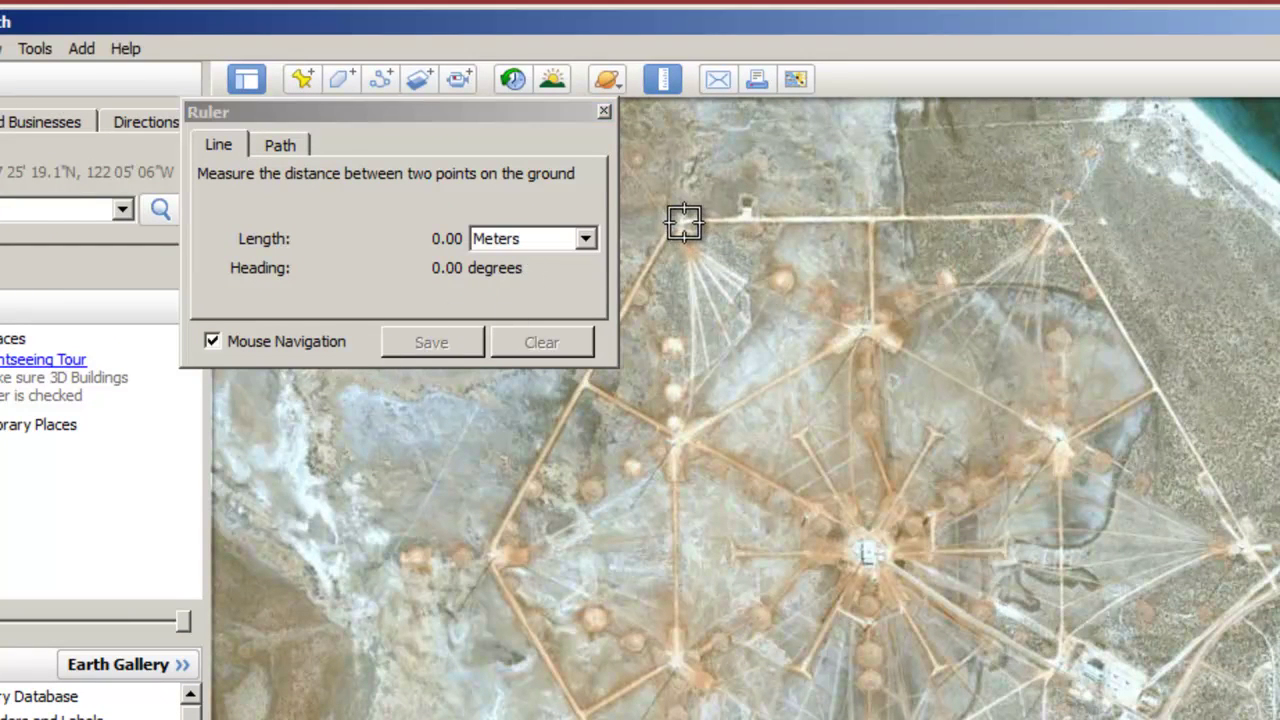
click(1047, 217)
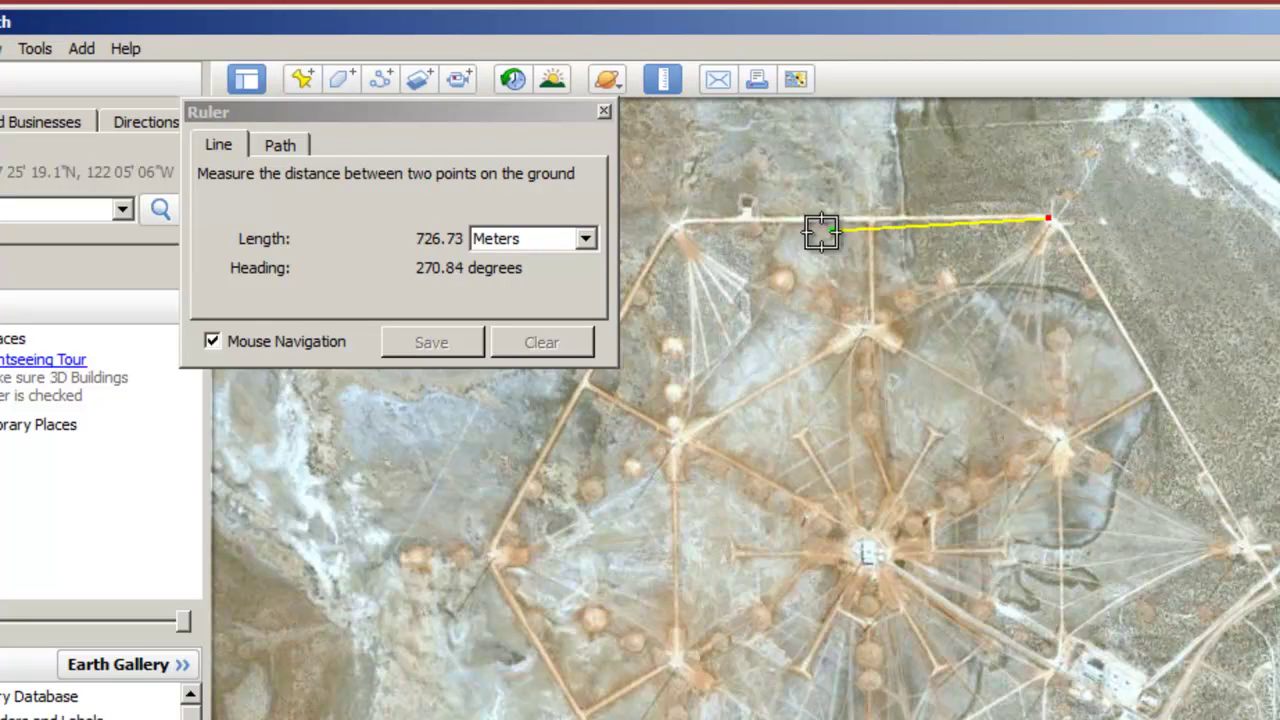
click(673, 221)
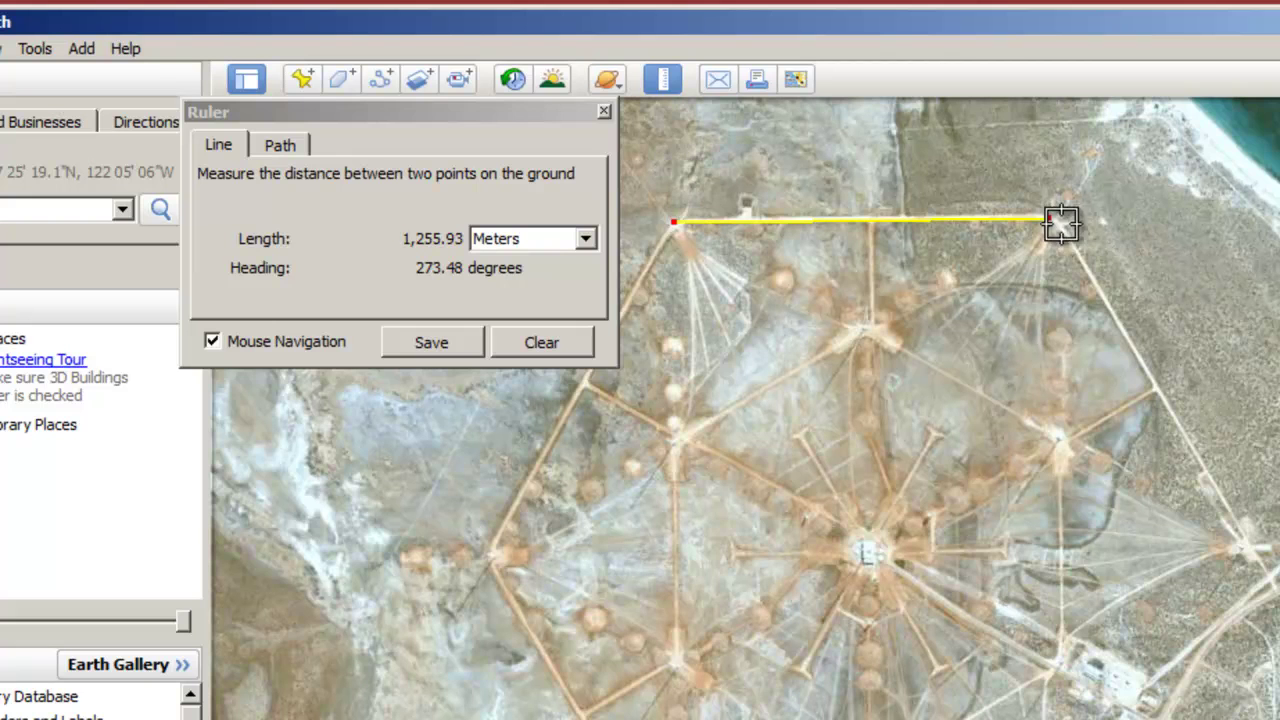
click(531, 341)
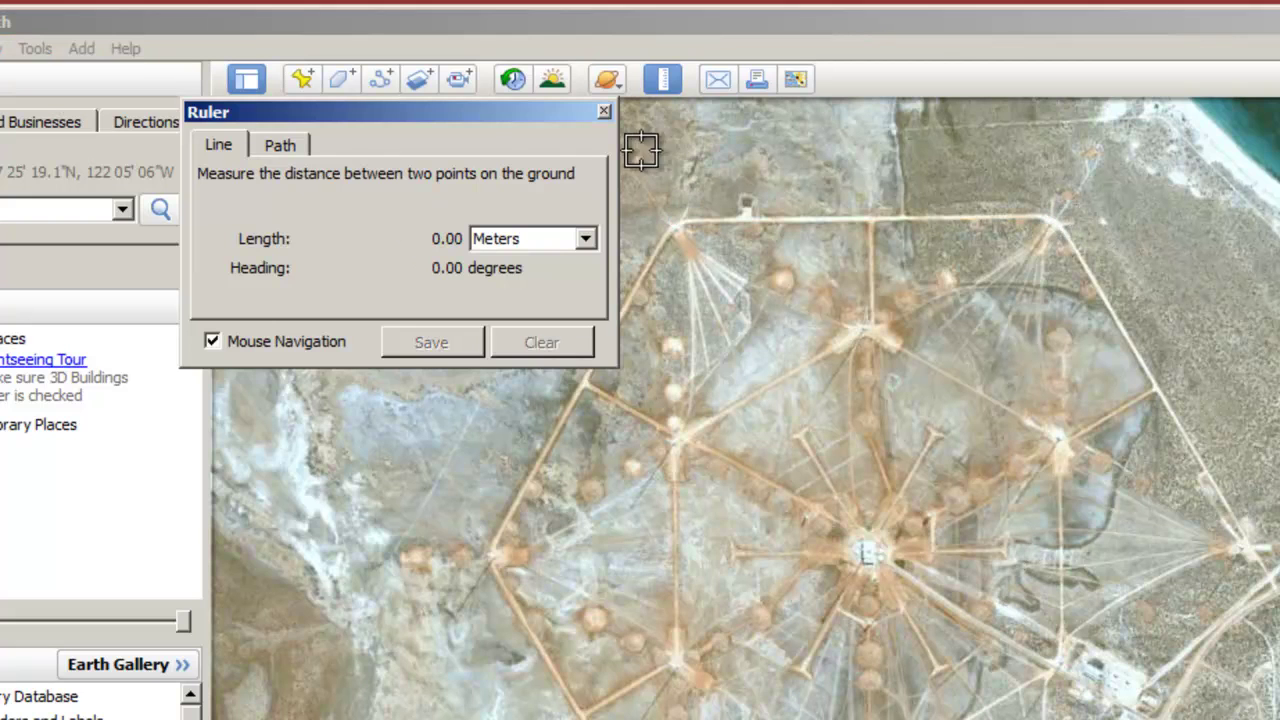
Close the measuring tool, zoom out, and reset the view so north points up.
click(604, 112)
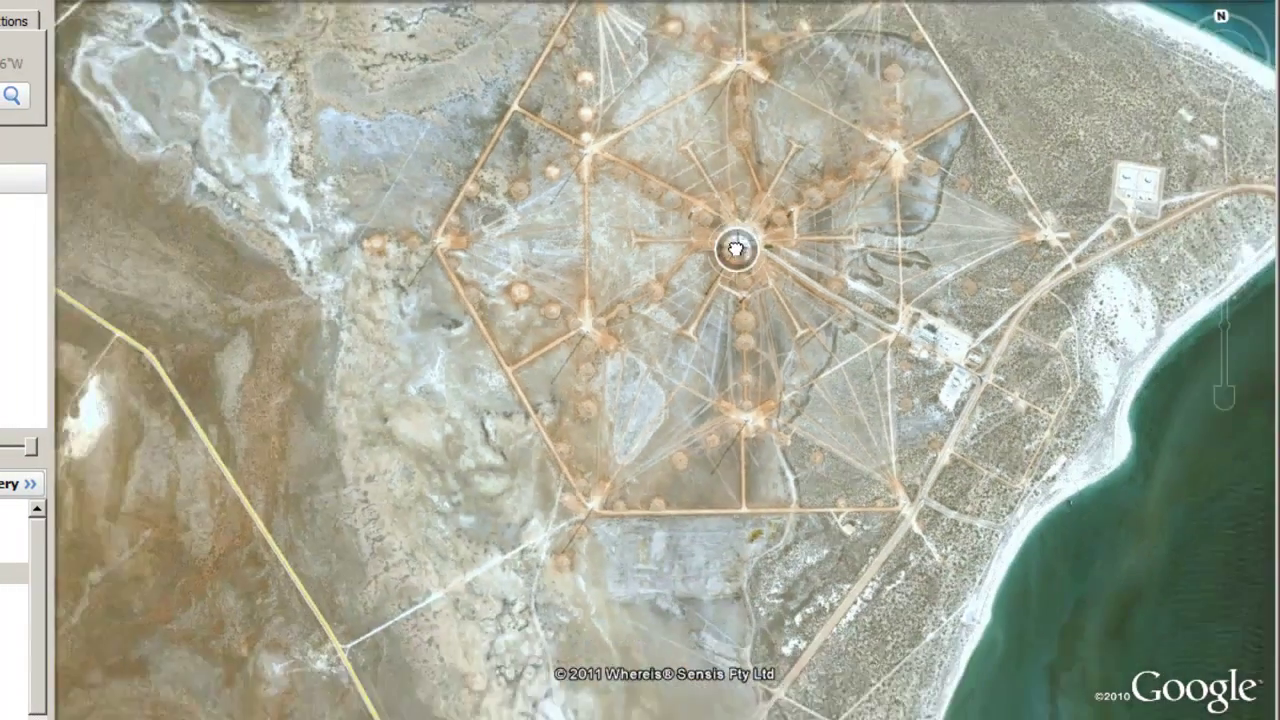
scroll(737, 214, down, 3)
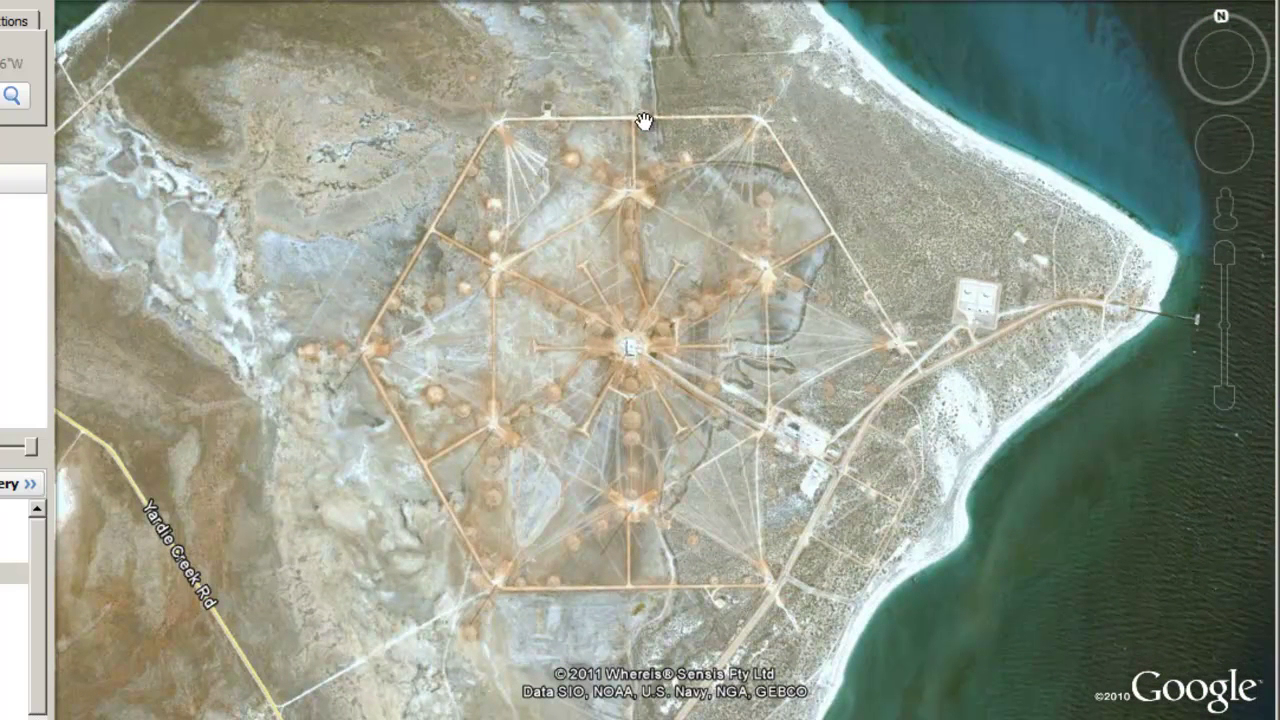
click(1220, 18)
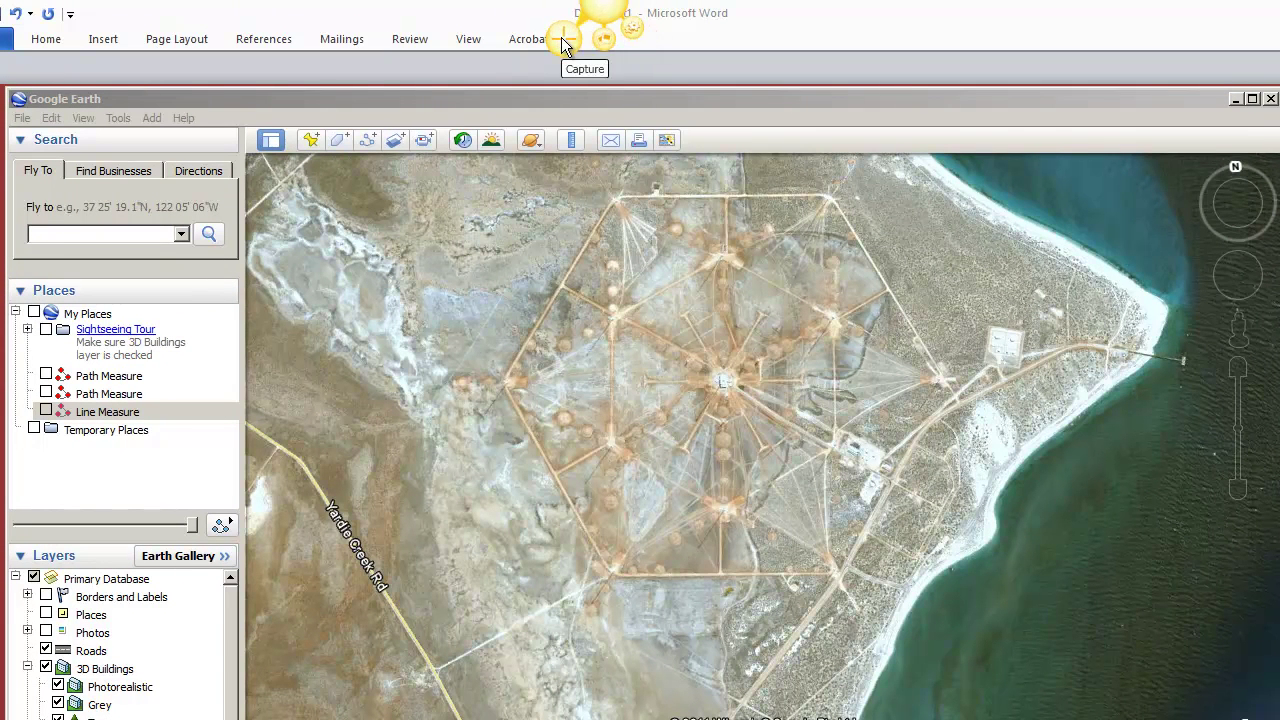
Capture a 457 x 403 Jing image of the hexagon antenna site and copy it.
click(561, 37)
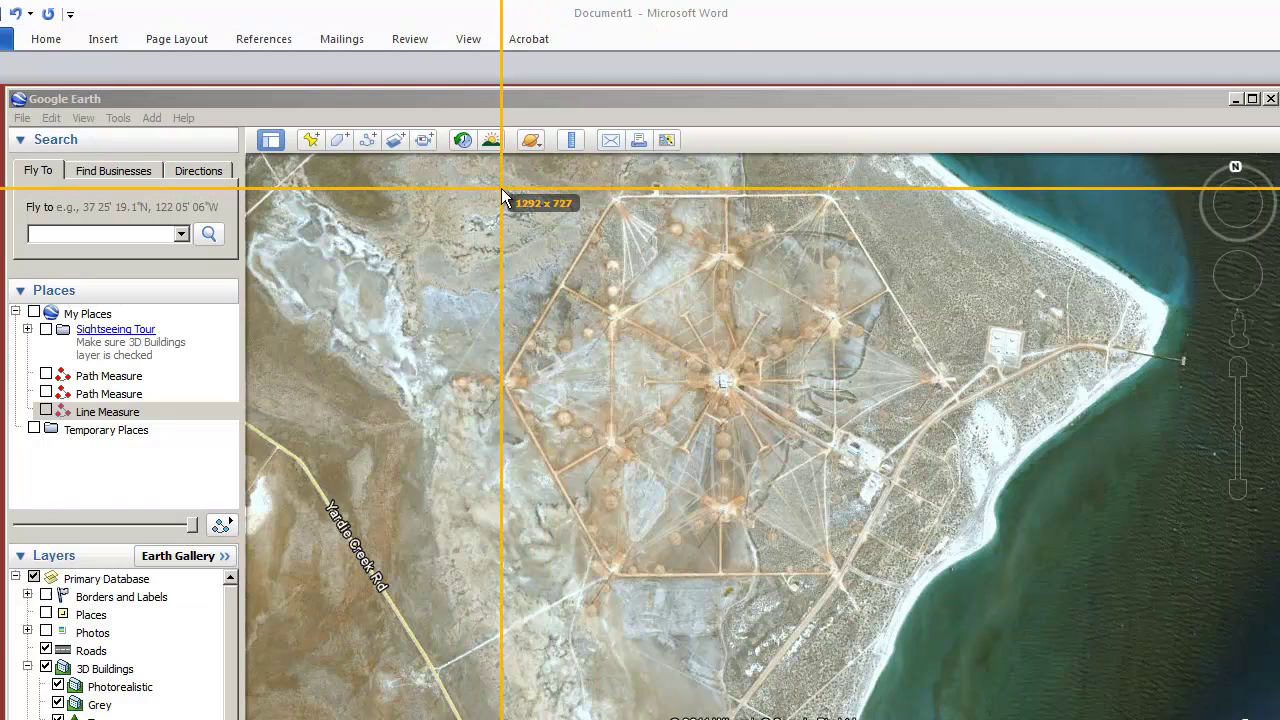
drag(492, 184, 951, 590)
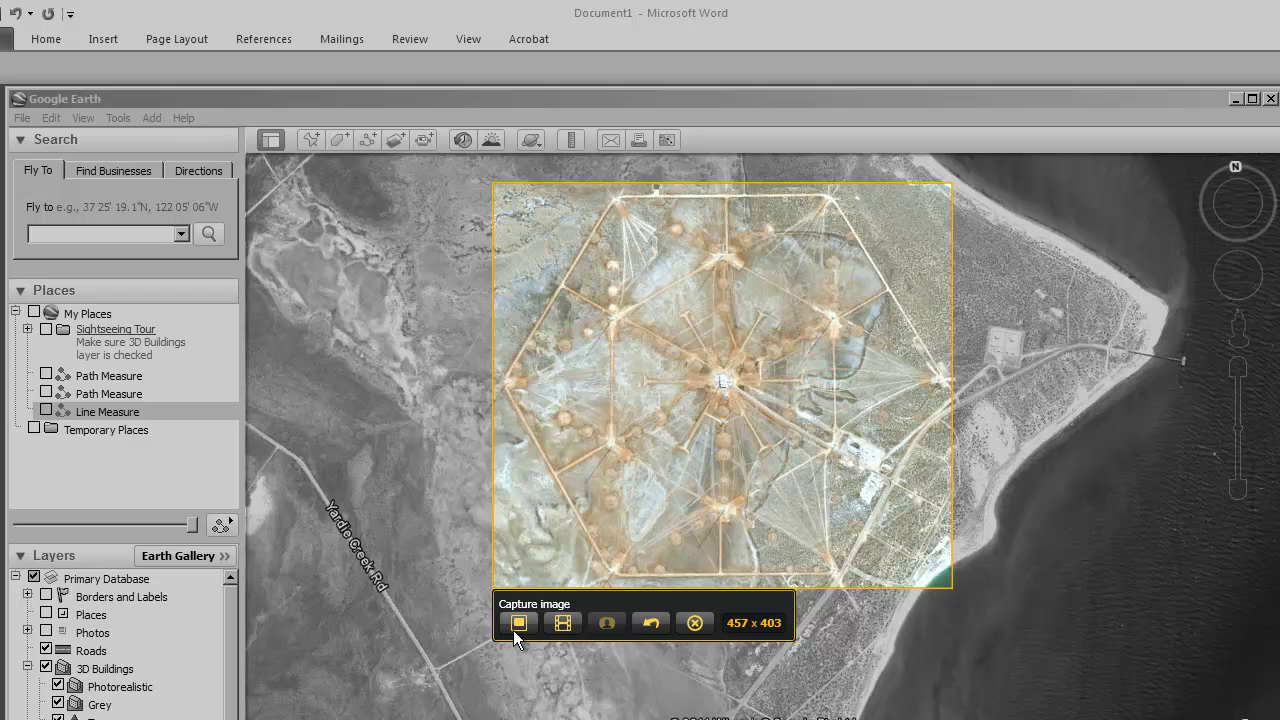
click(518, 625)
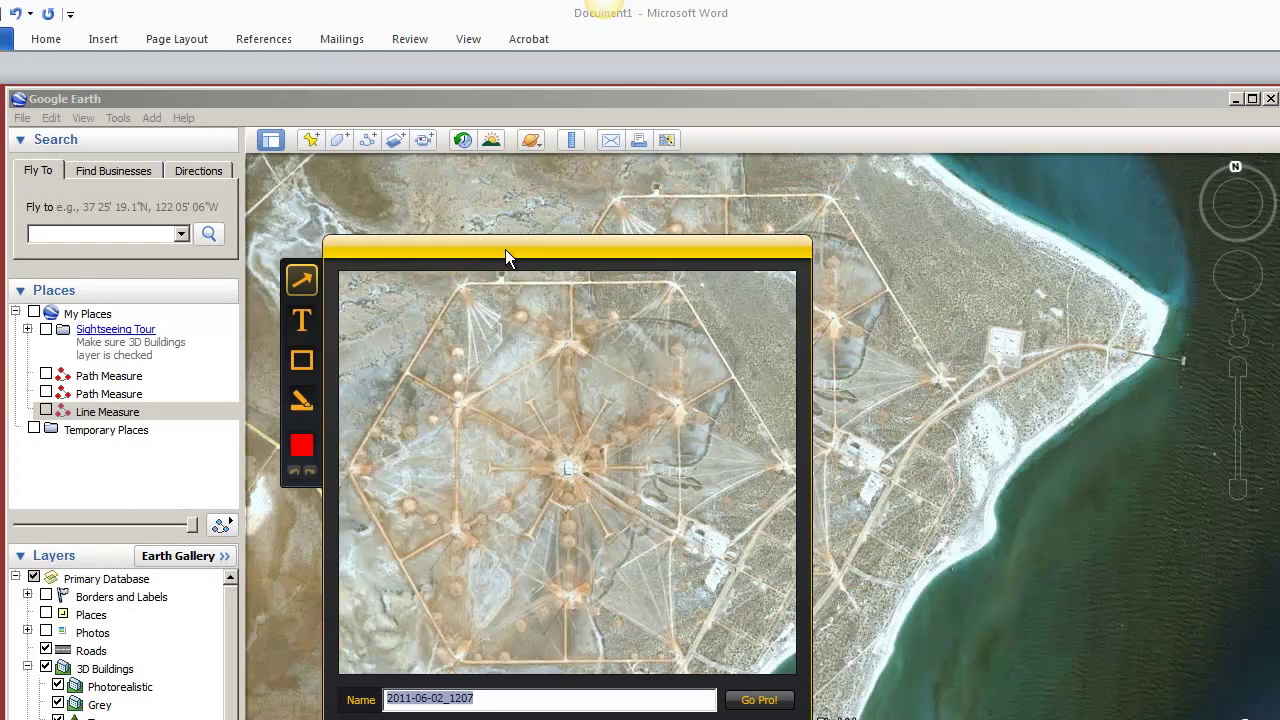
drag(505, 249, 583, 140)
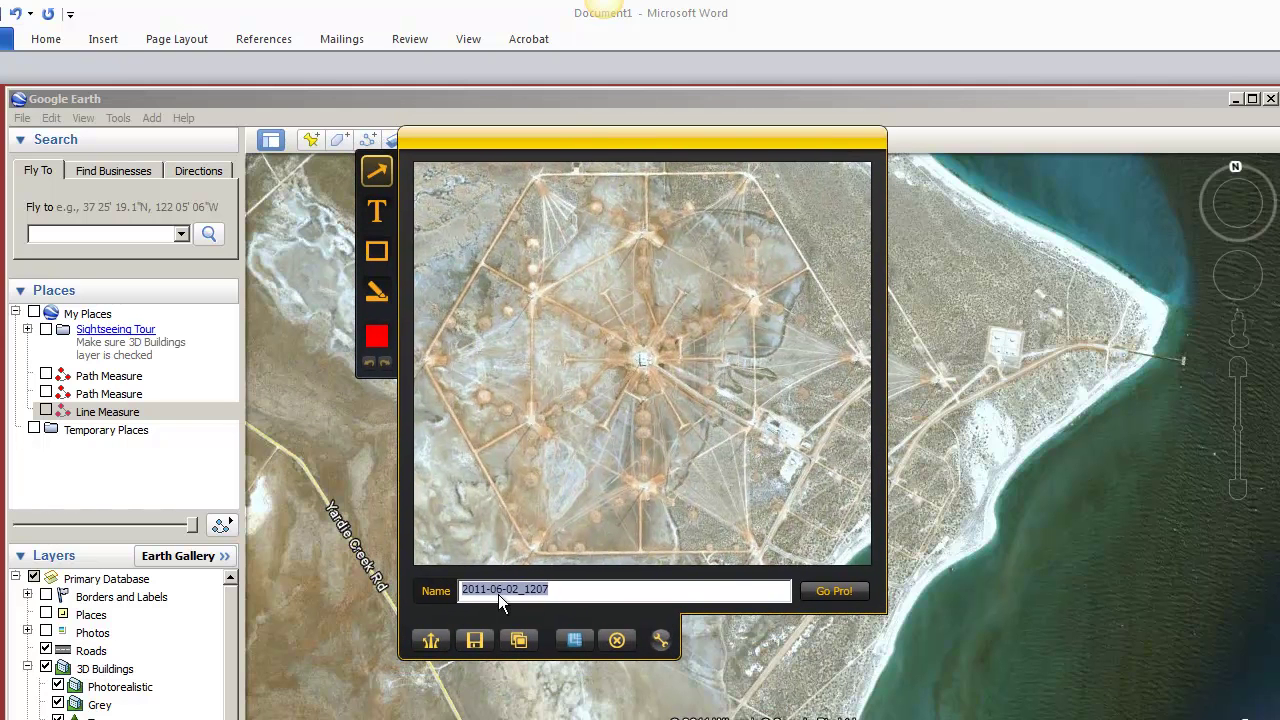
click(519, 641)
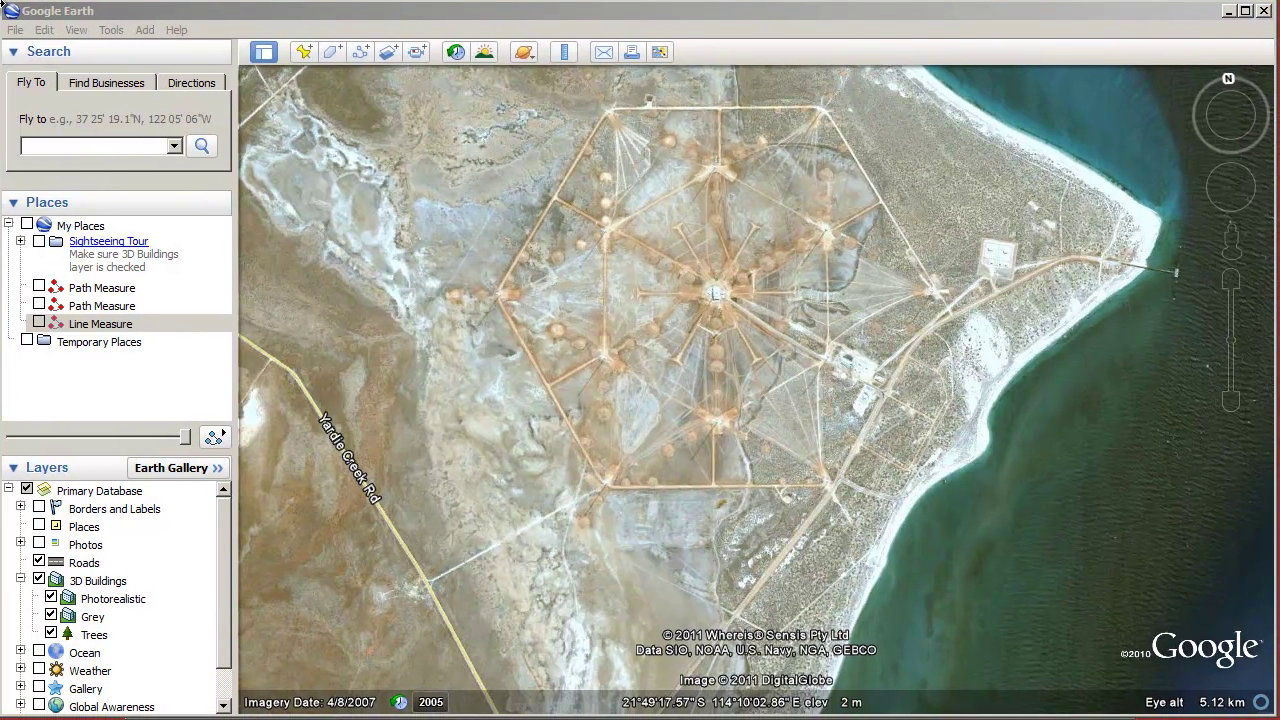
Paste the captured hexagon-site image onto a new blank 2D graph page in Autograph.
key(alt+Tab)
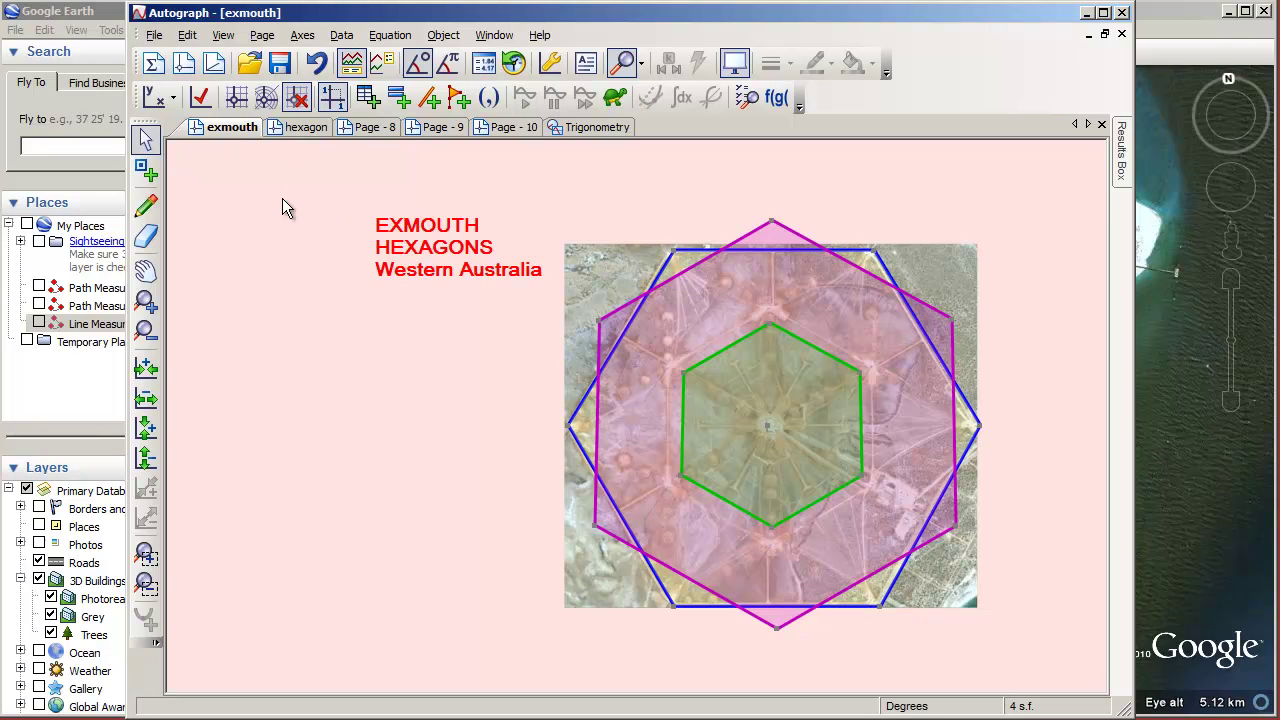
click(183, 64)
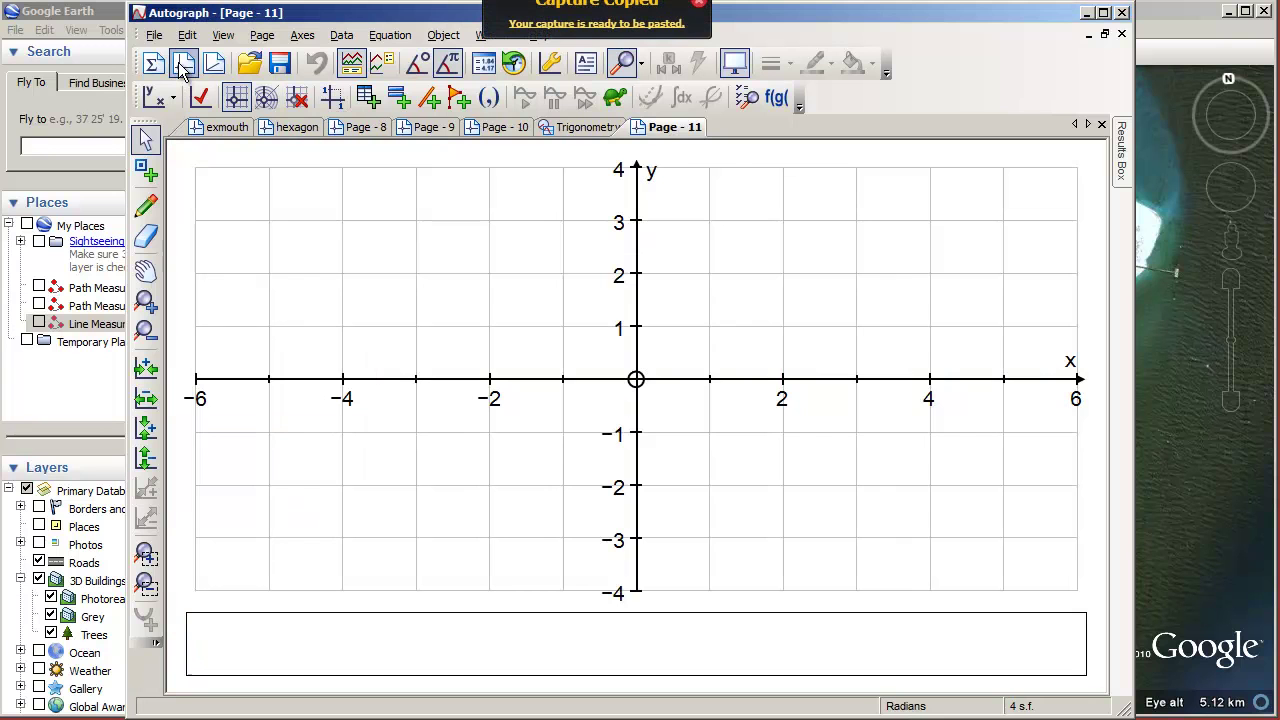
right_click(540, 264)
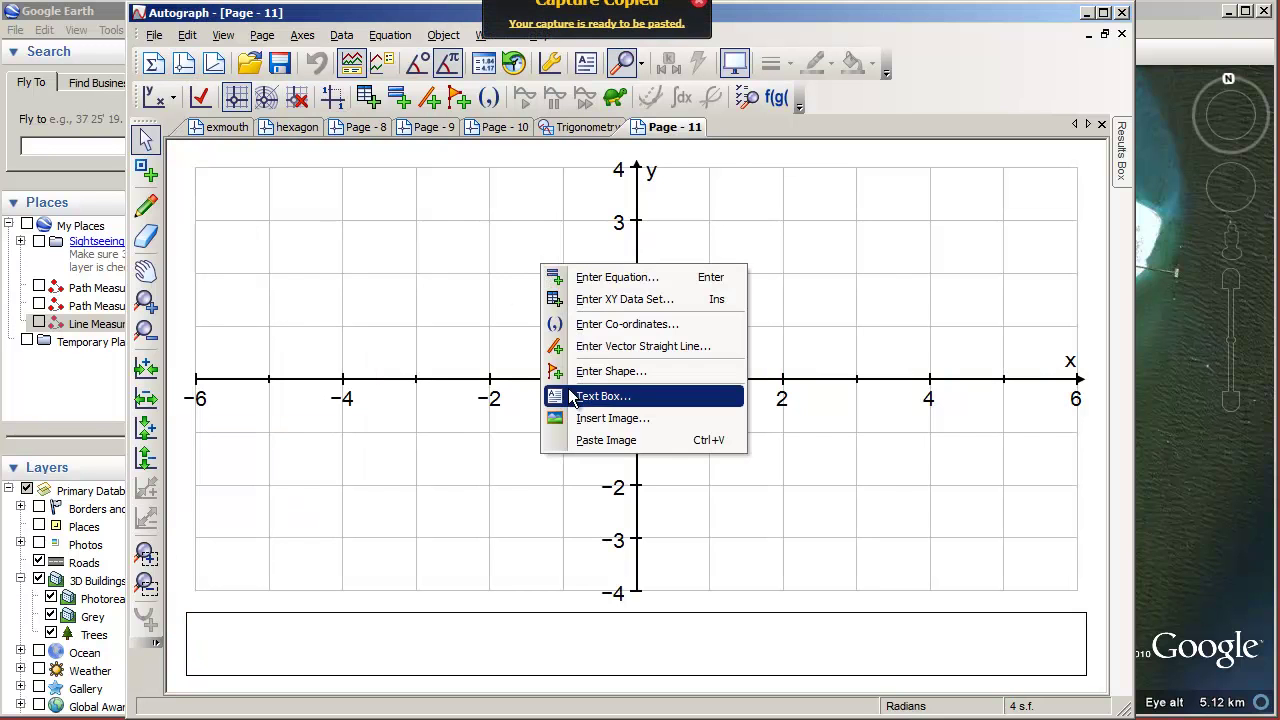
click(583, 440)
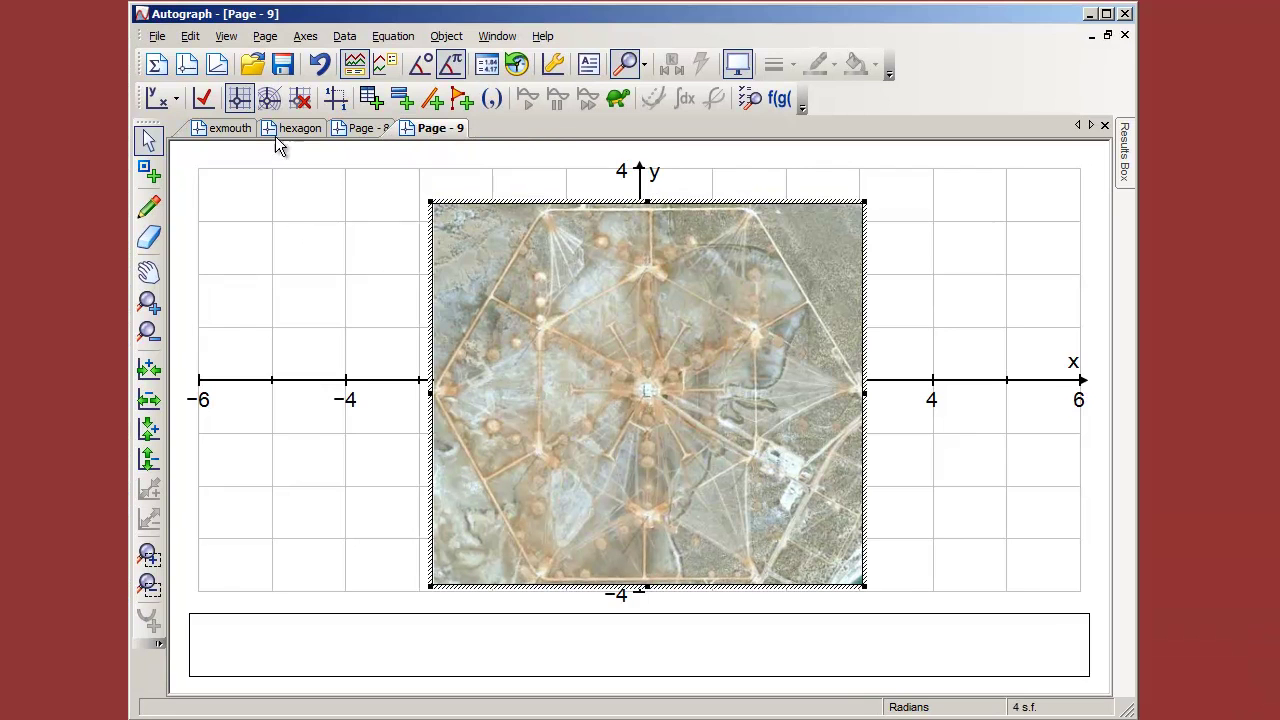
Hide the axes and the key box, and confirm the image's brightness and transparency settings.
click(300, 97)
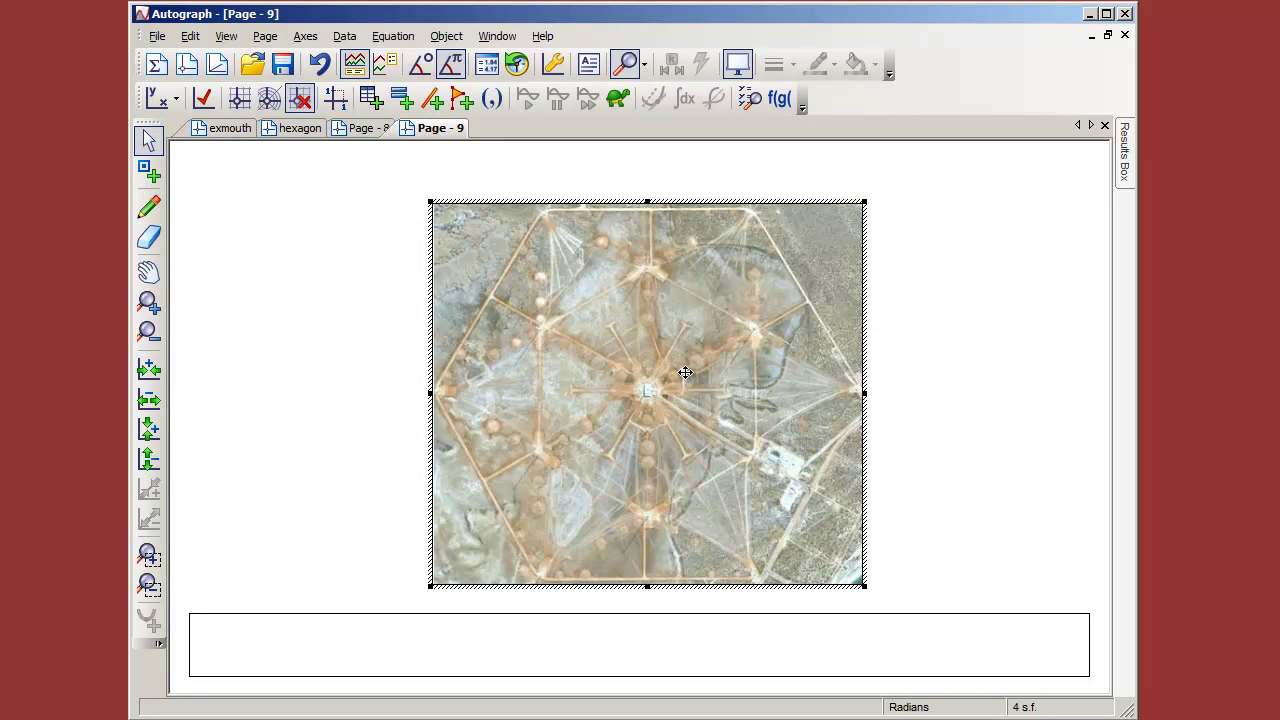
right_click(354, 630)
click(372, 613)
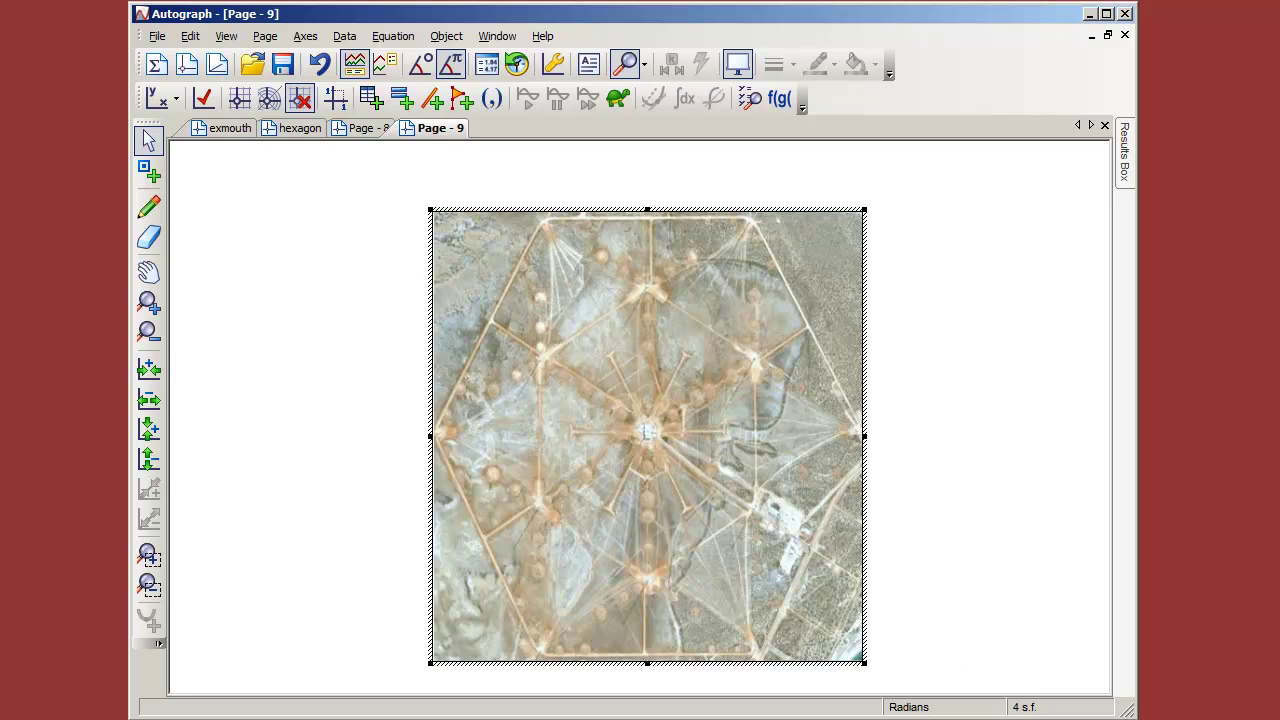
click(263, 334)
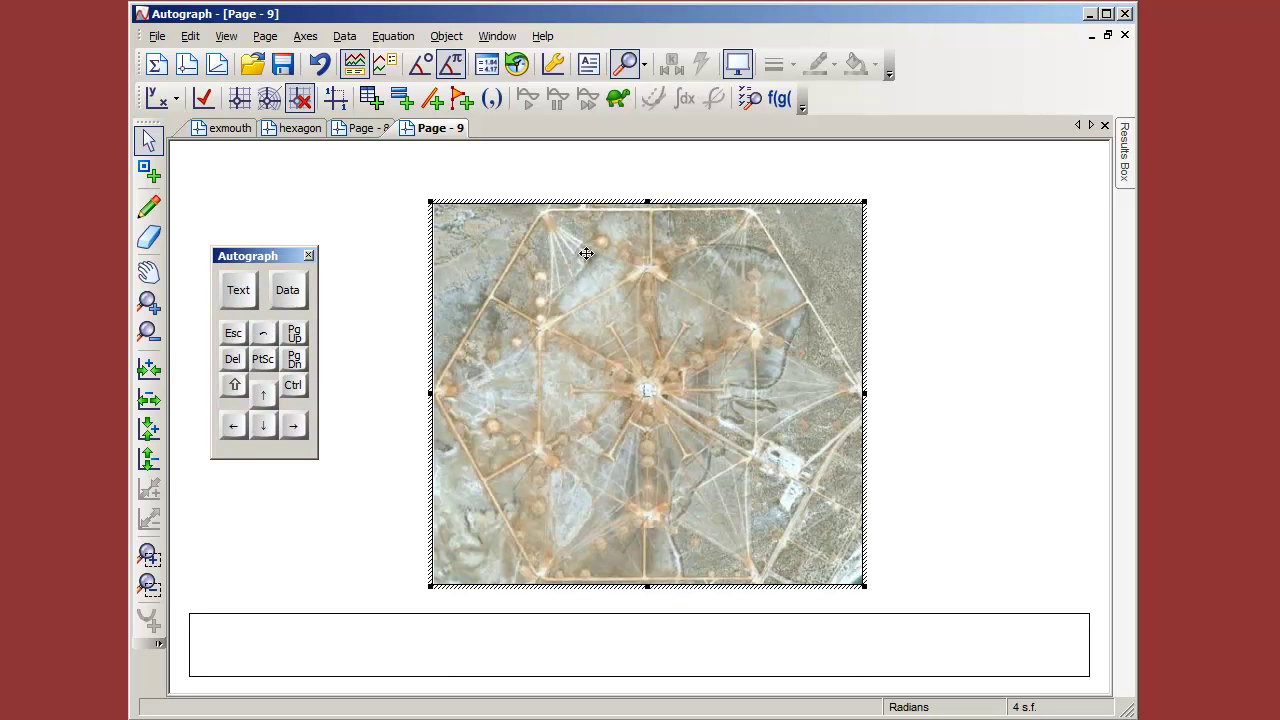
double_click(491, 258)
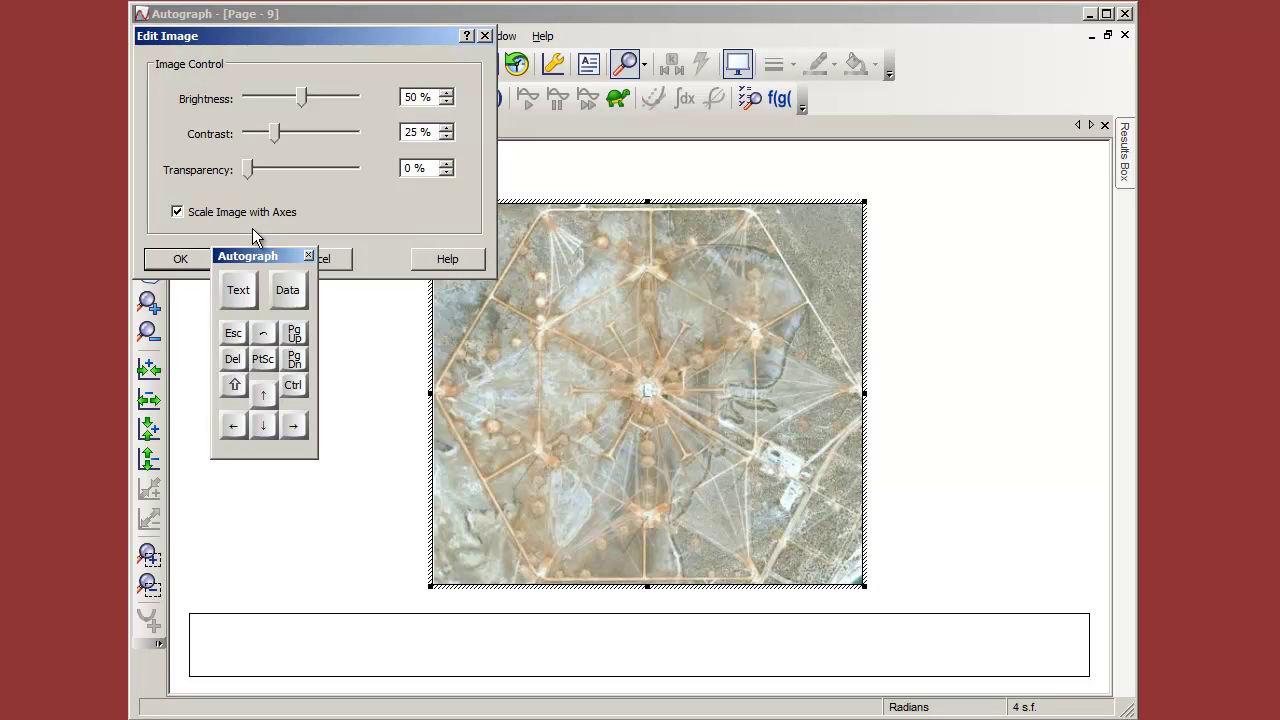
click(178, 259)
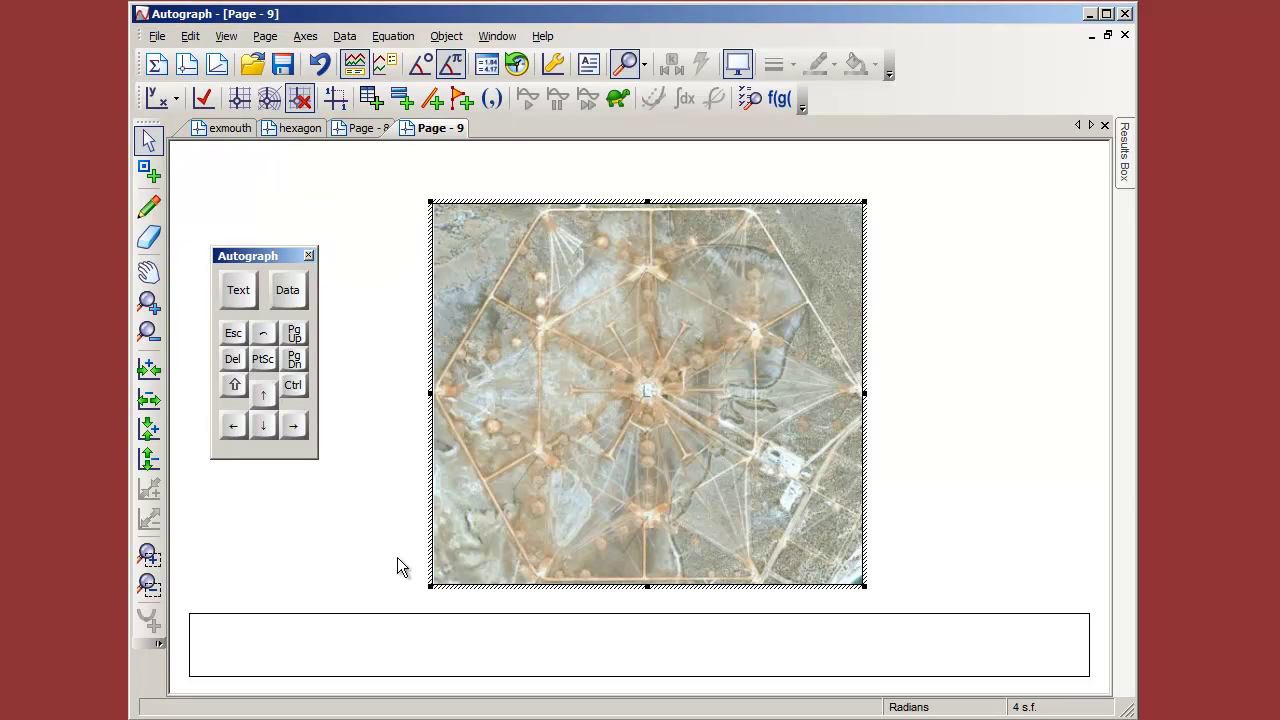
Hide the axis key and nudge the aerial image slightly up, then deselect it.
click(337, 103)
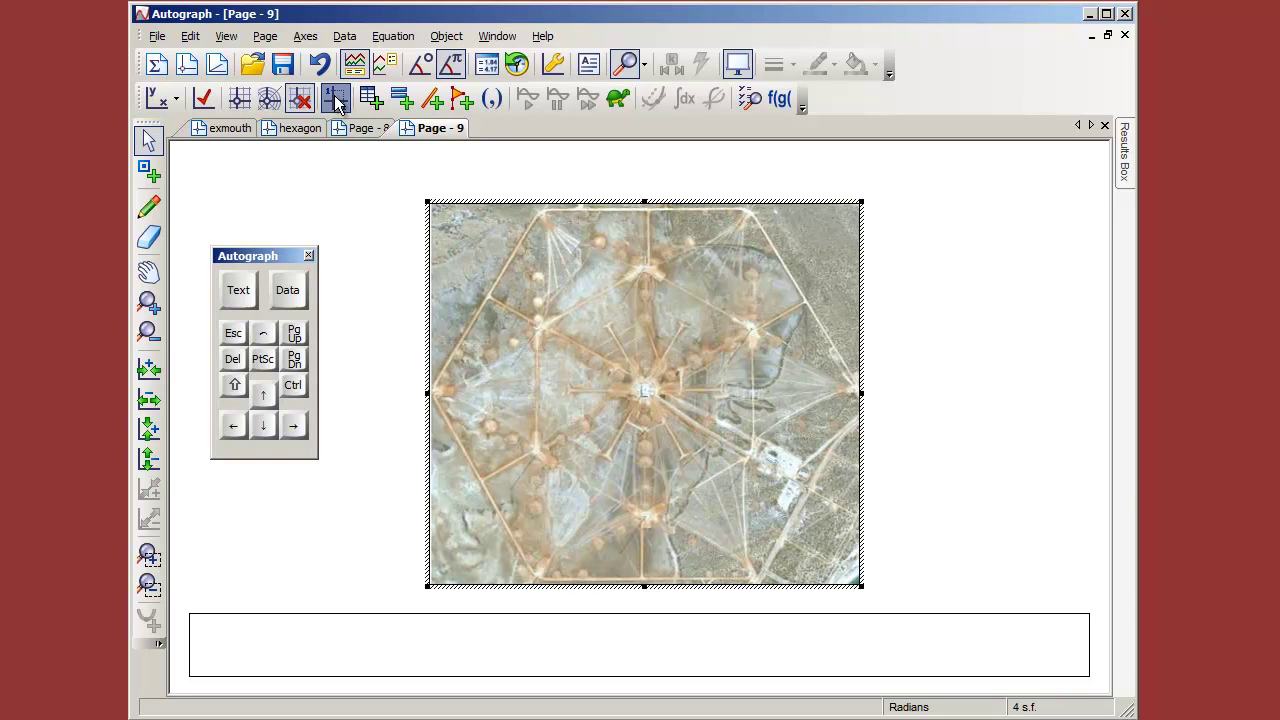
right_click(355, 637)
click(382, 618)
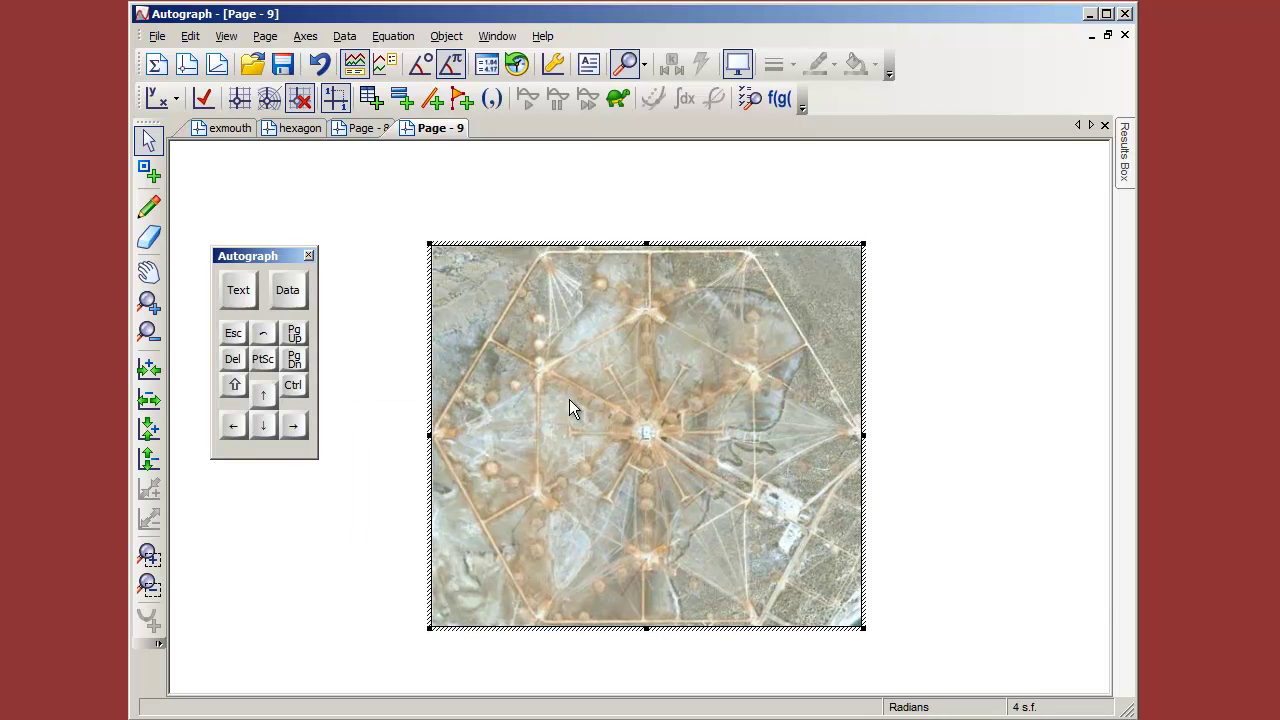
drag(640, 414, 646, 390)
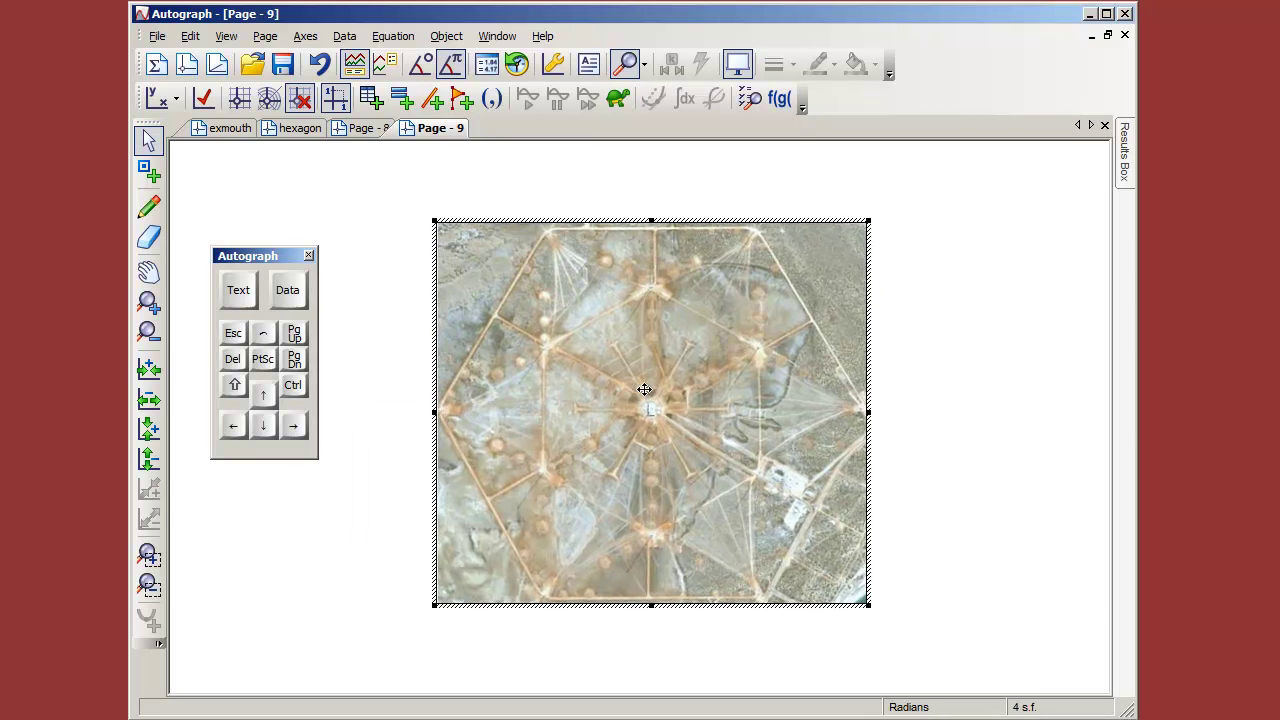
click(973, 336)
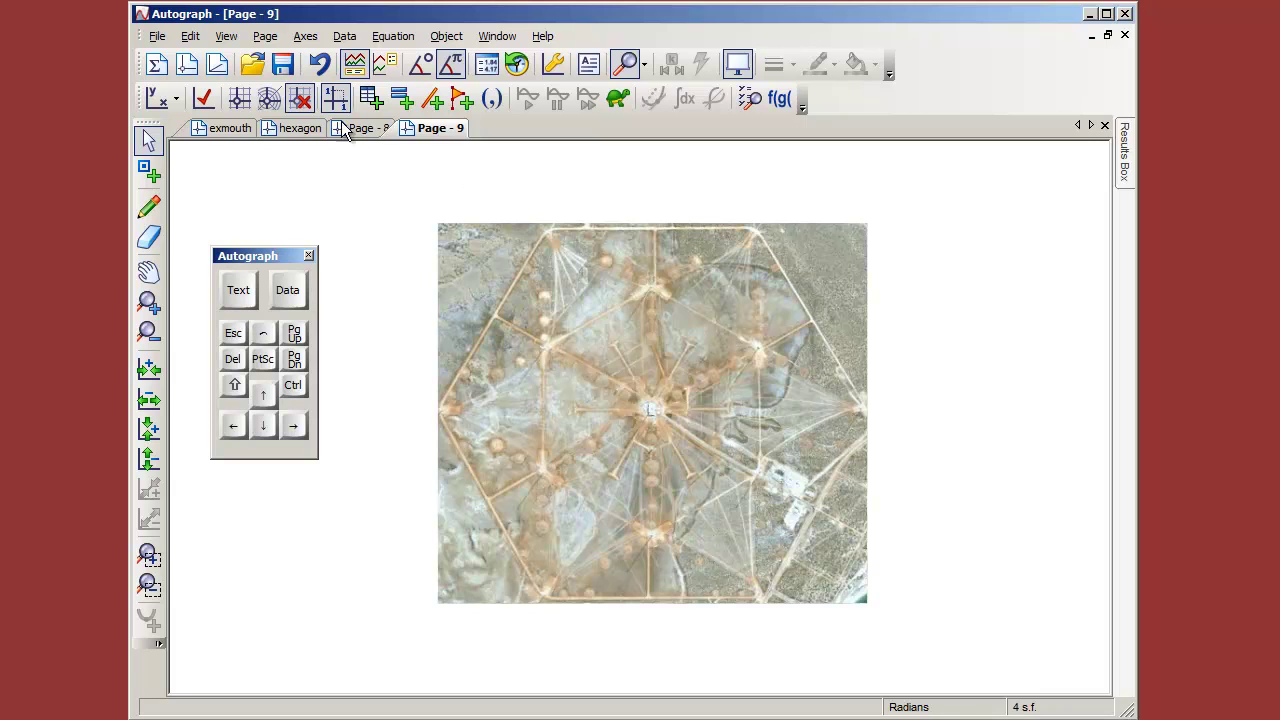
Choose the point tool and set both the x- and y-snap steps to Custom.
click(149, 172)
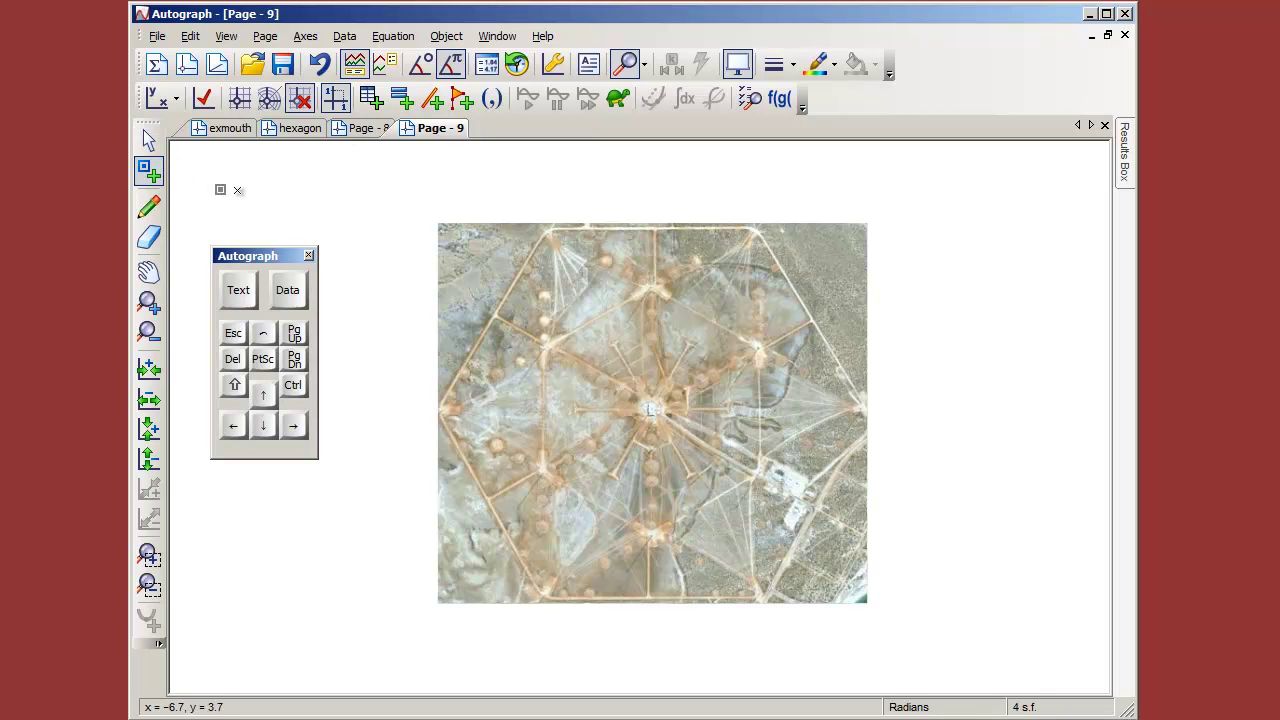
click(276, 195)
click(270, 208)
click(245, 208)
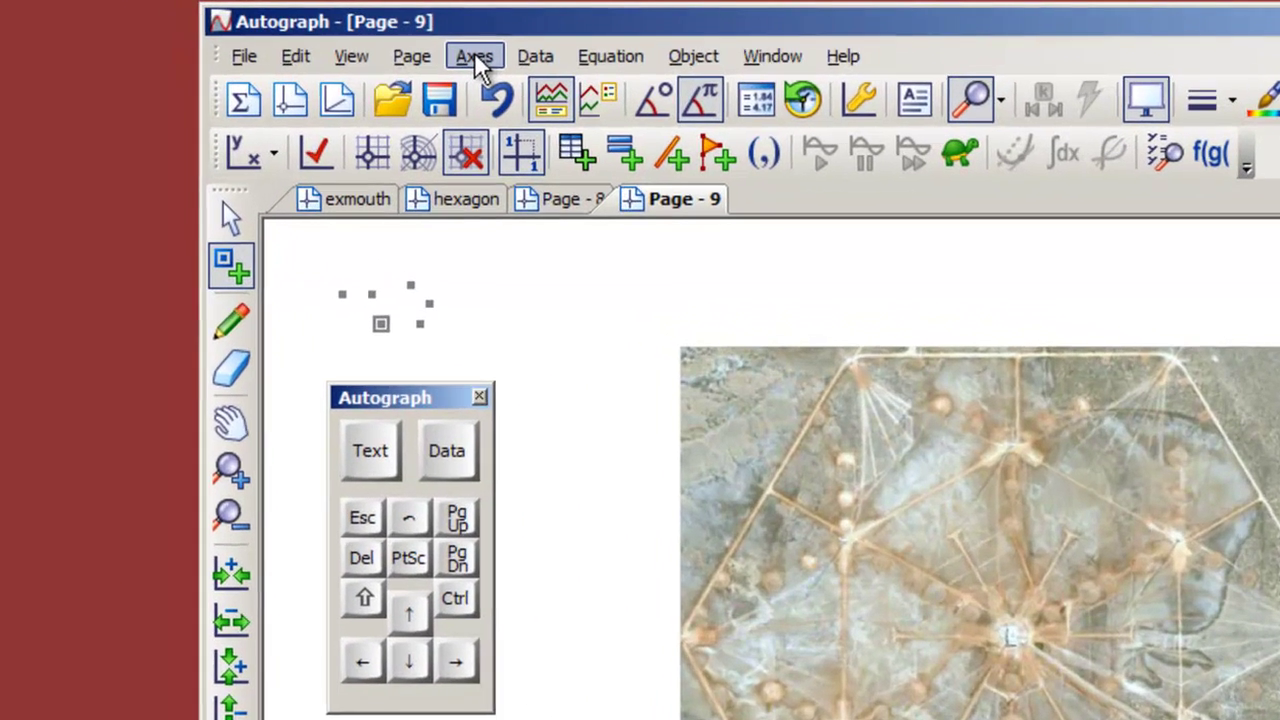
click(305, 36)
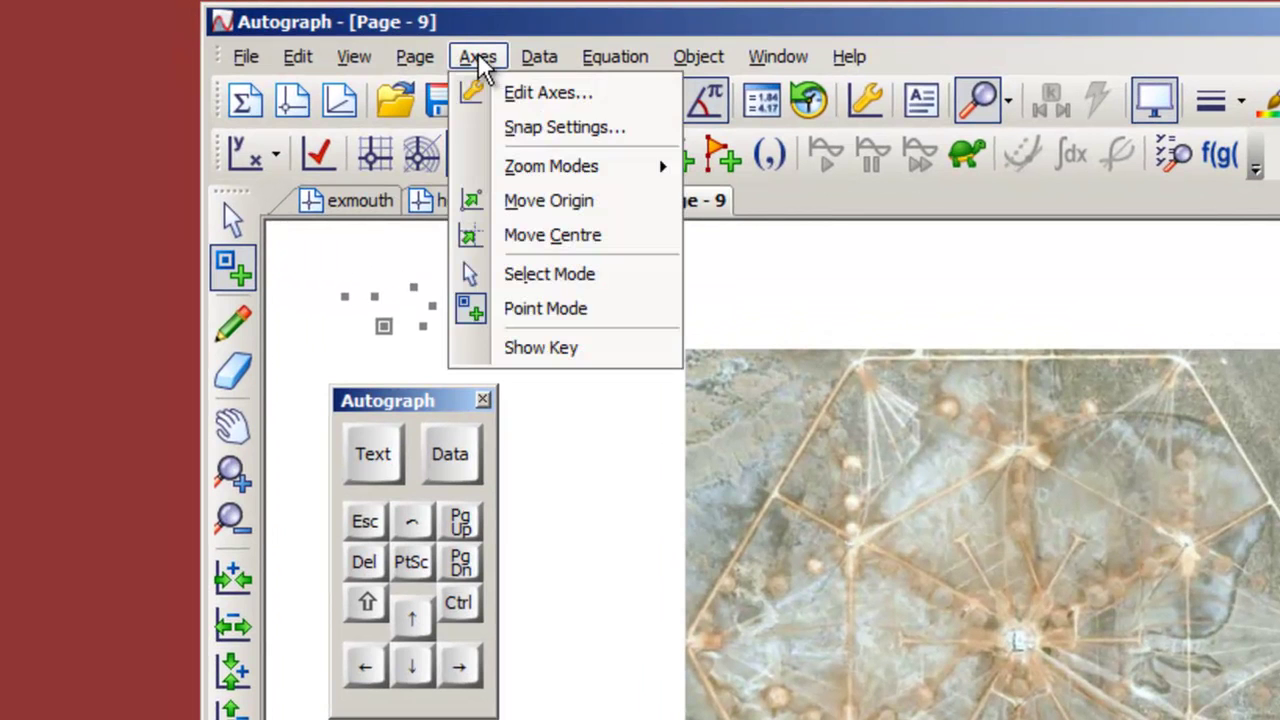
click(525, 128)
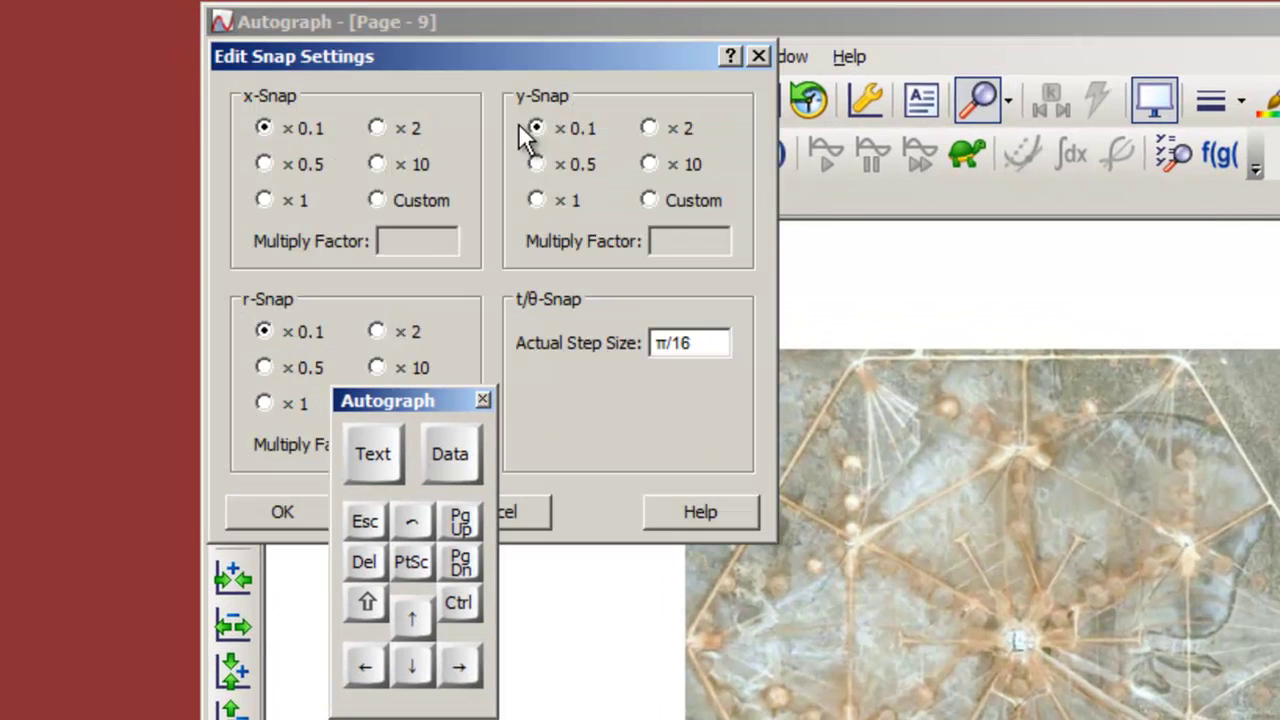
click(374, 198)
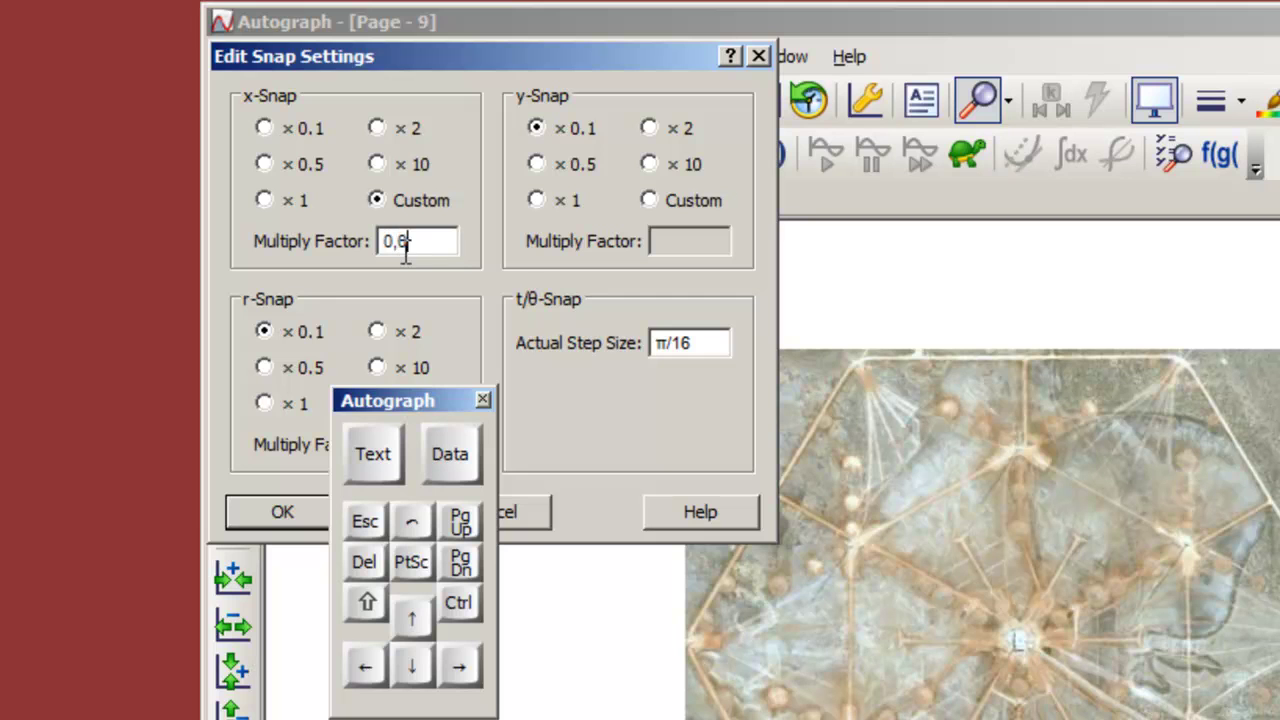
click(652, 199)
click(285, 512)
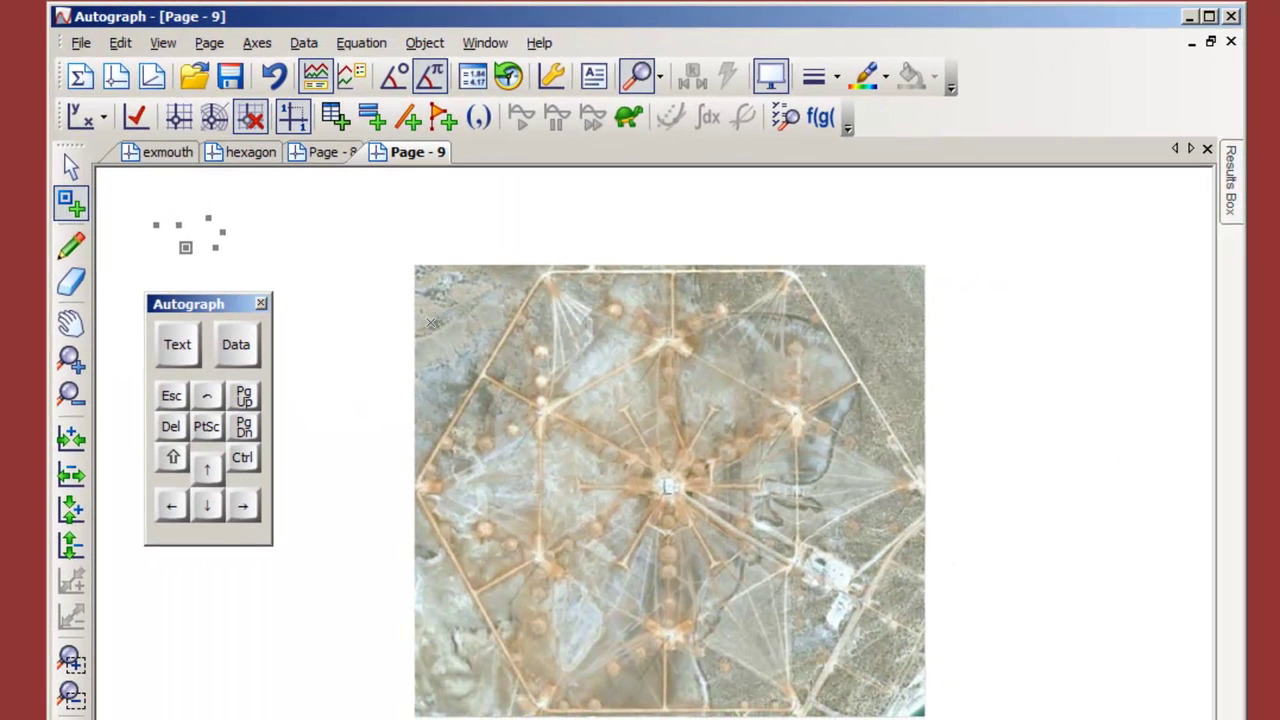
Plot points on the hexagon's corners in the aerial image and box-select them all.
click(548, 278)
click(788, 273)
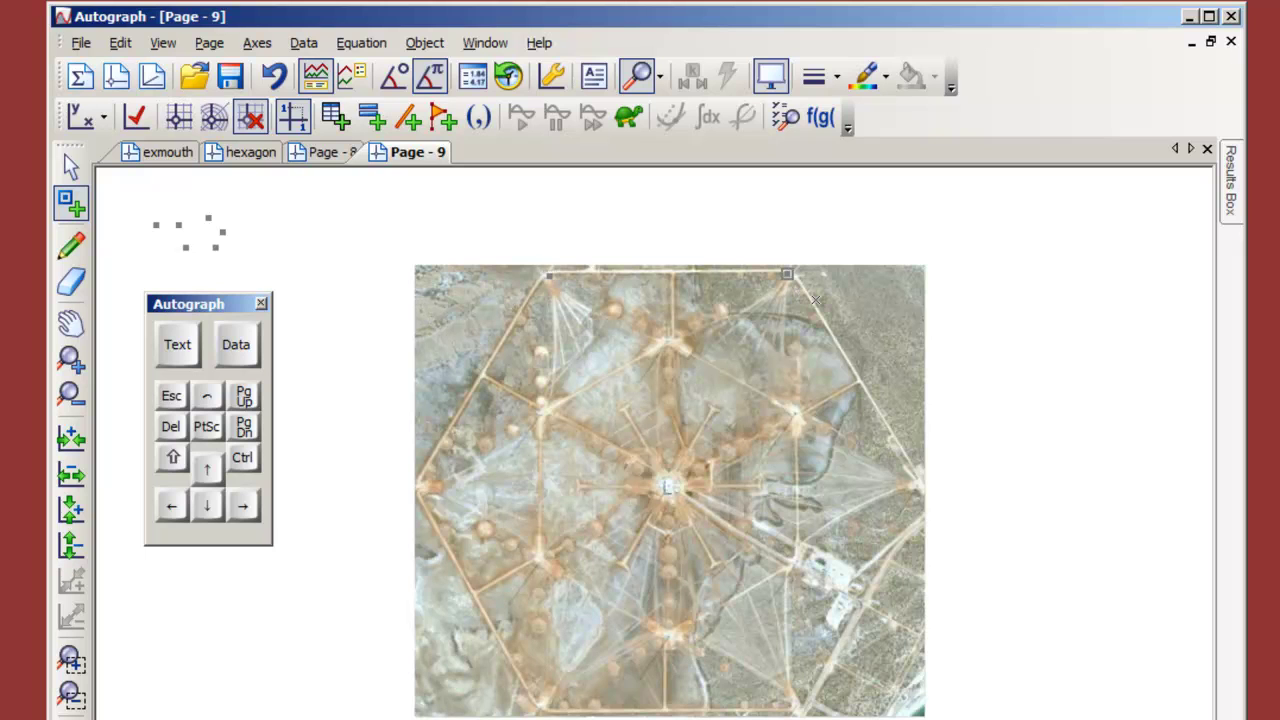
click(919, 486)
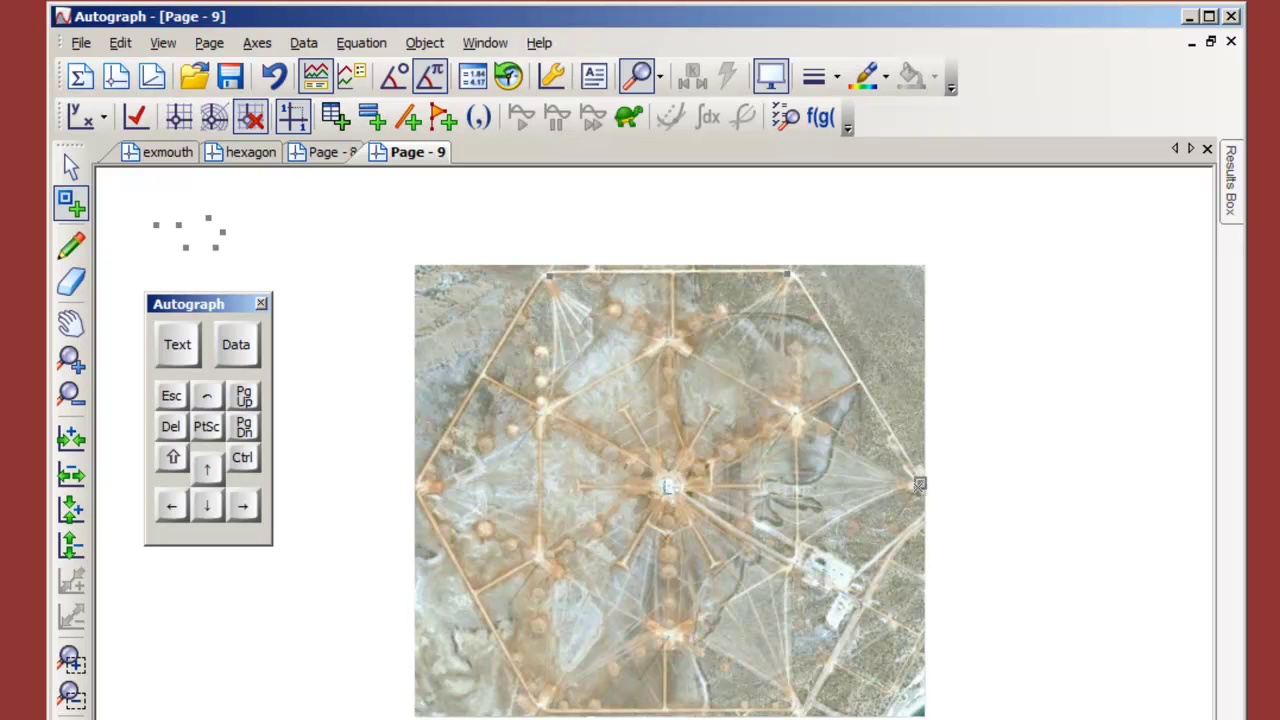
click(801, 712)
click(70, 166)
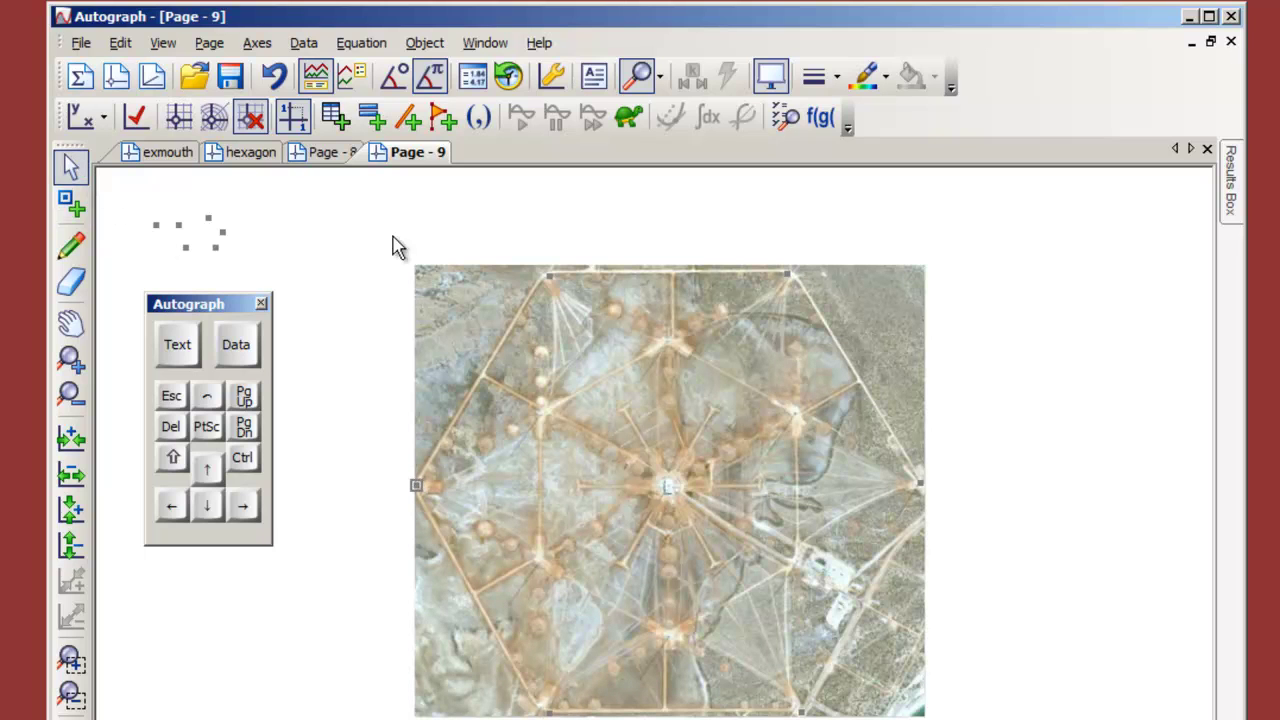
drag(396, 230, 945, 712)
Group the selected points into a hexagon shape with an 83% transparent fill.
right_click(950, 236)
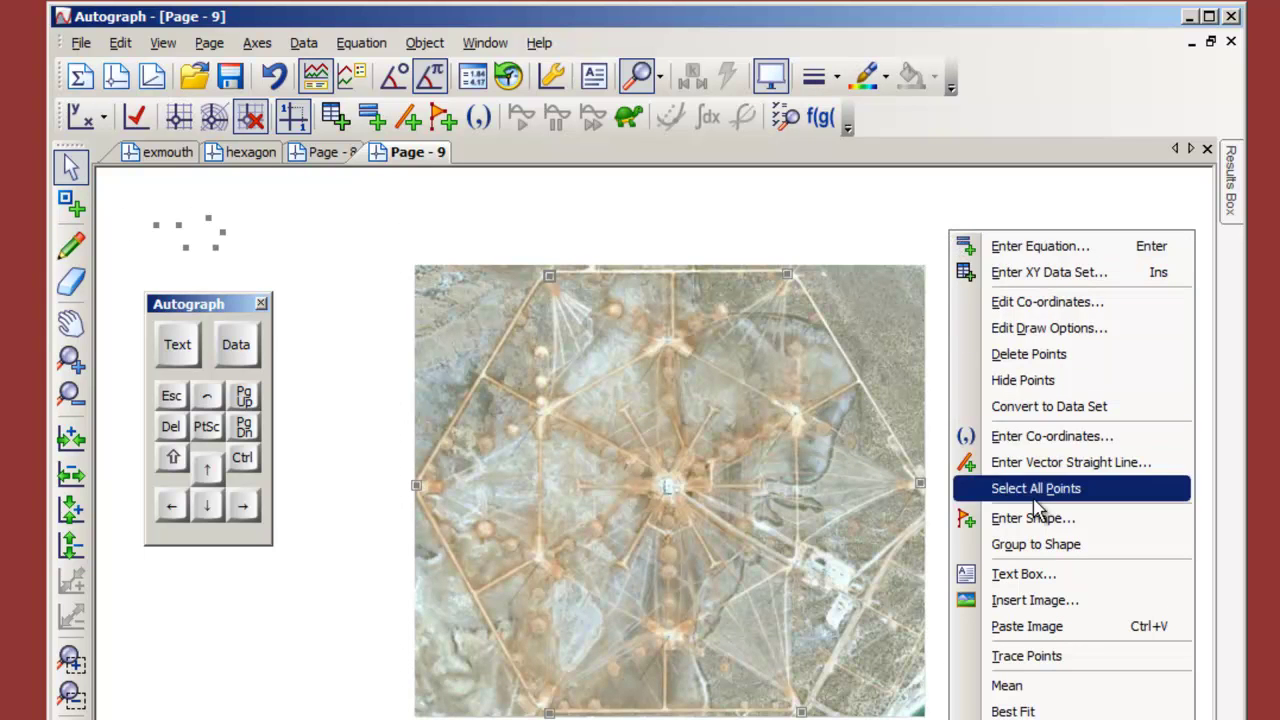
click(1030, 545)
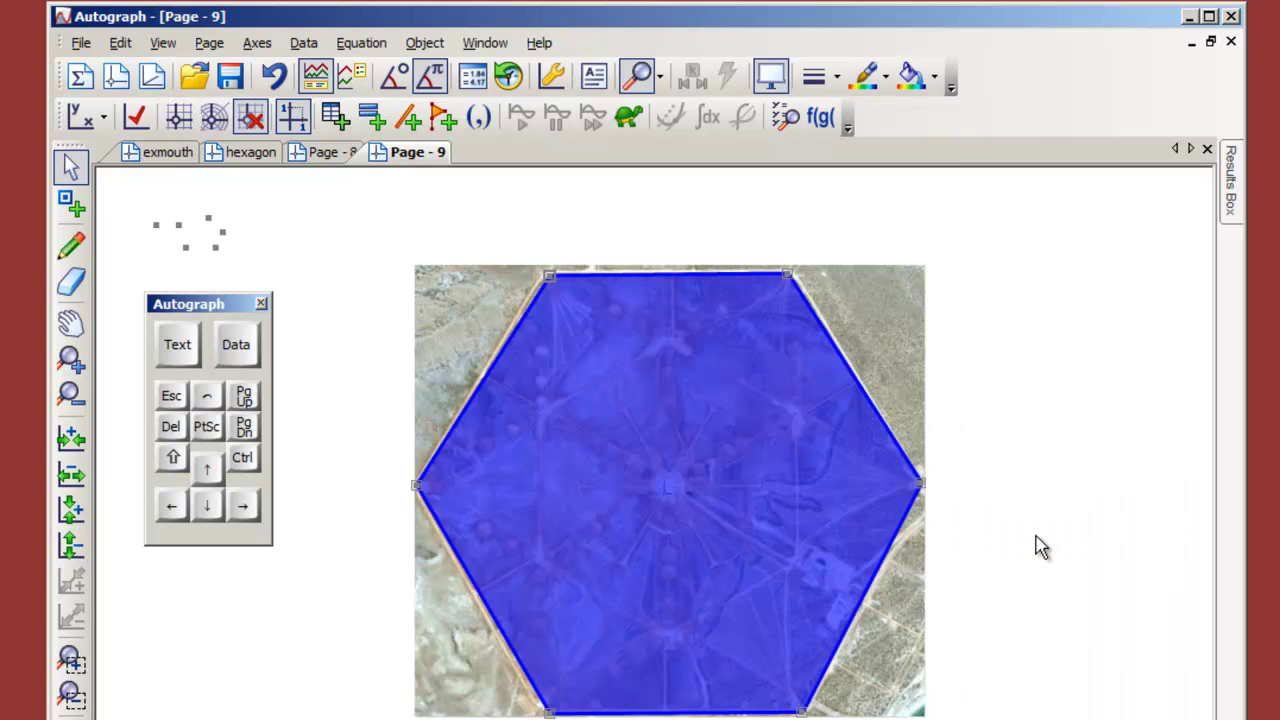
right_click(577, 319)
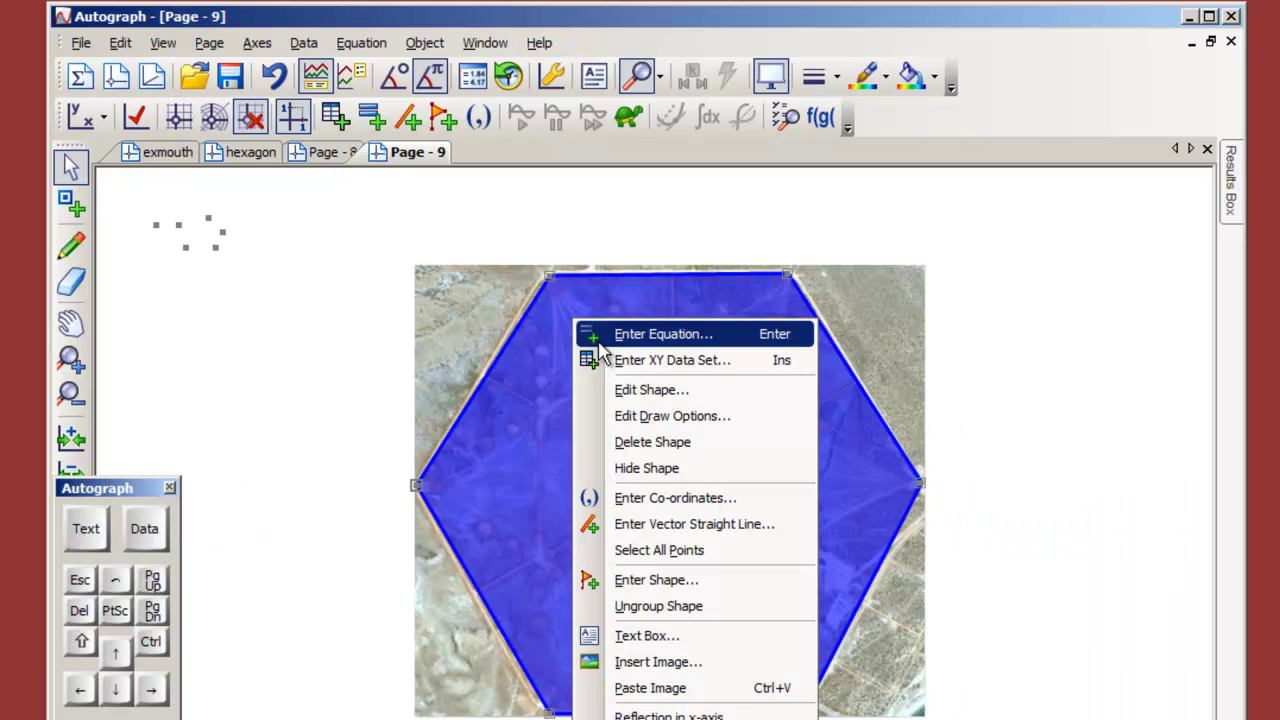
click(641, 416)
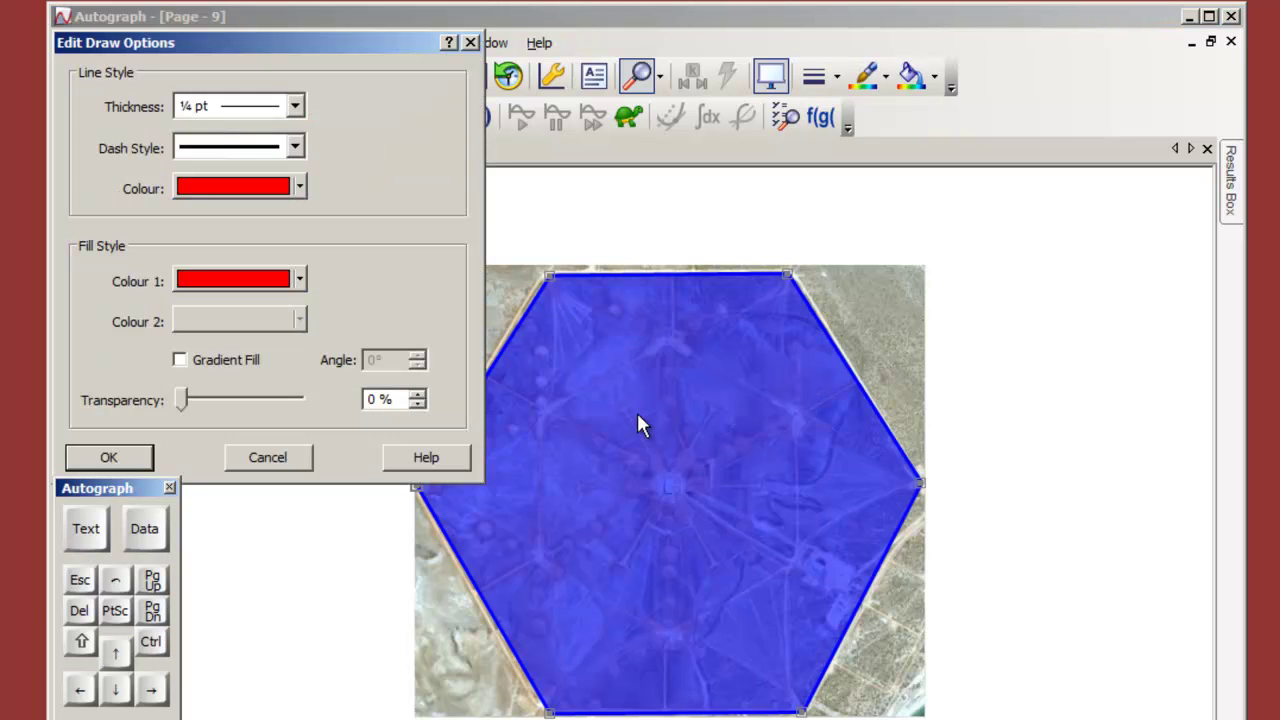
drag(189, 400, 278, 425)
click(108, 457)
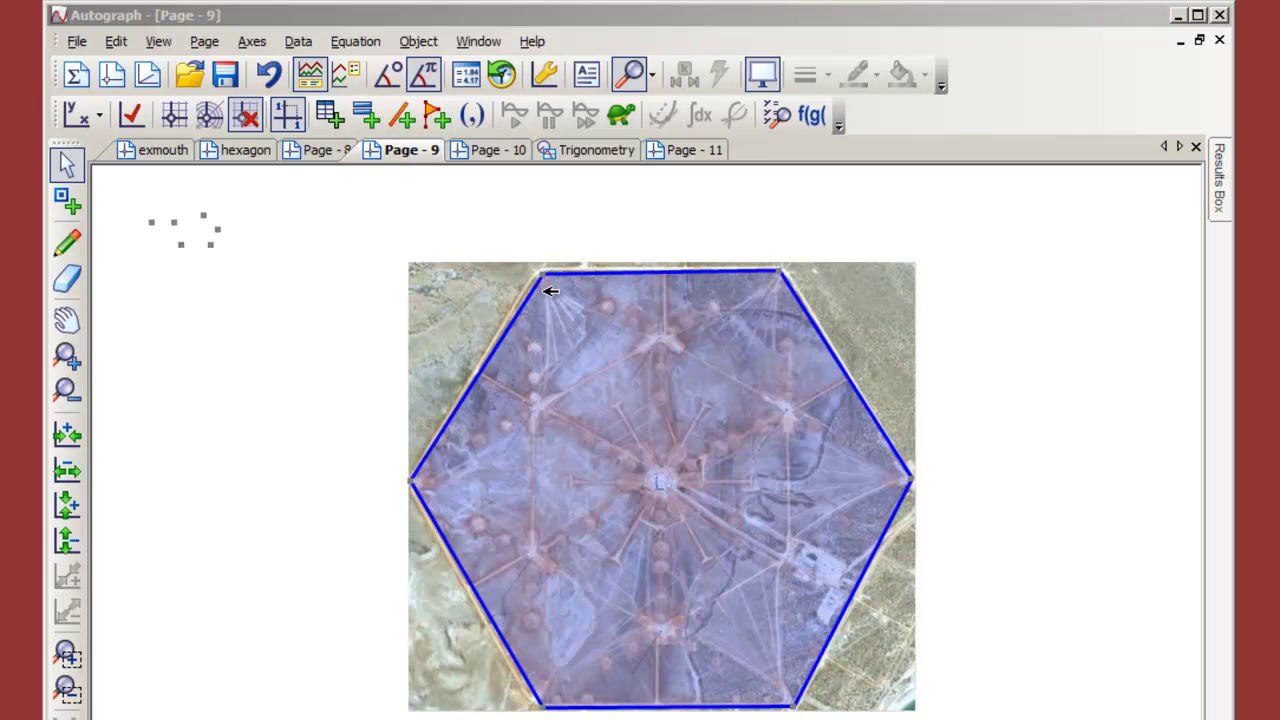
Fit the top-left and top-right vertices to the image's corners, then select the left and top-left vertices.
drag(547, 276, 537, 268)
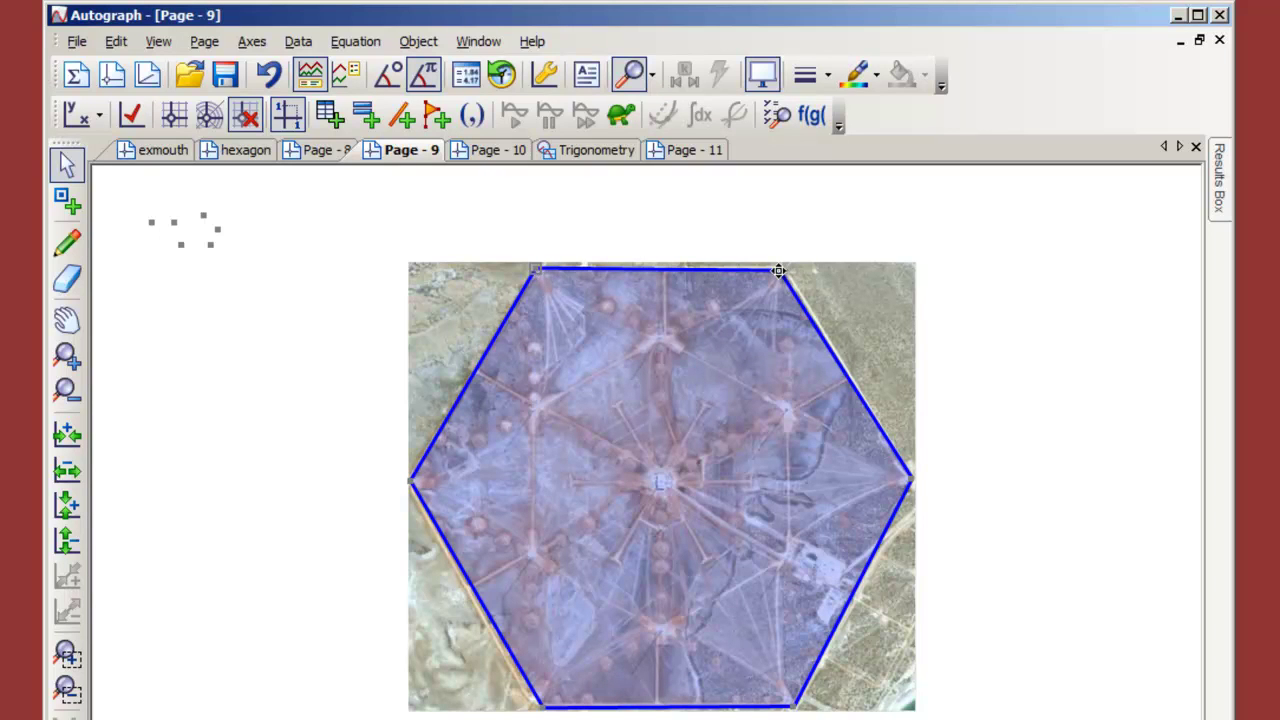
drag(780, 270, 786, 270)
click(318, 448)
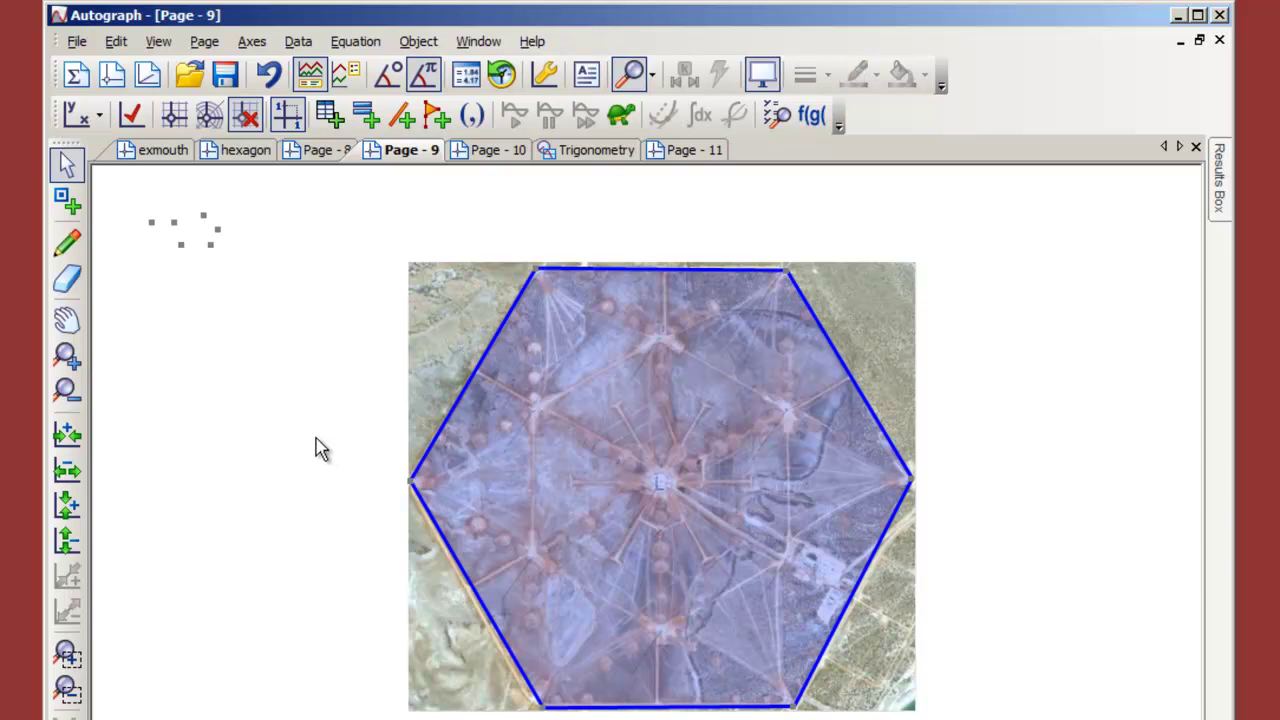
click(408, 480)
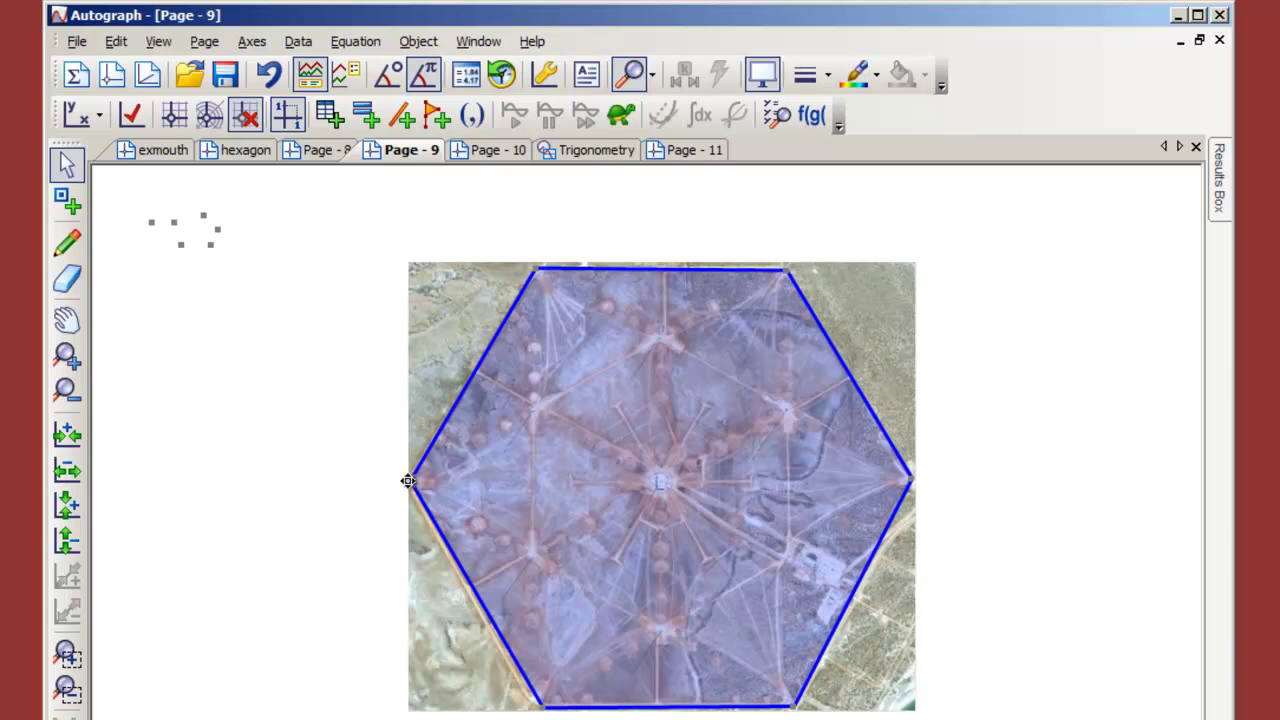
shift+click(536, 268)
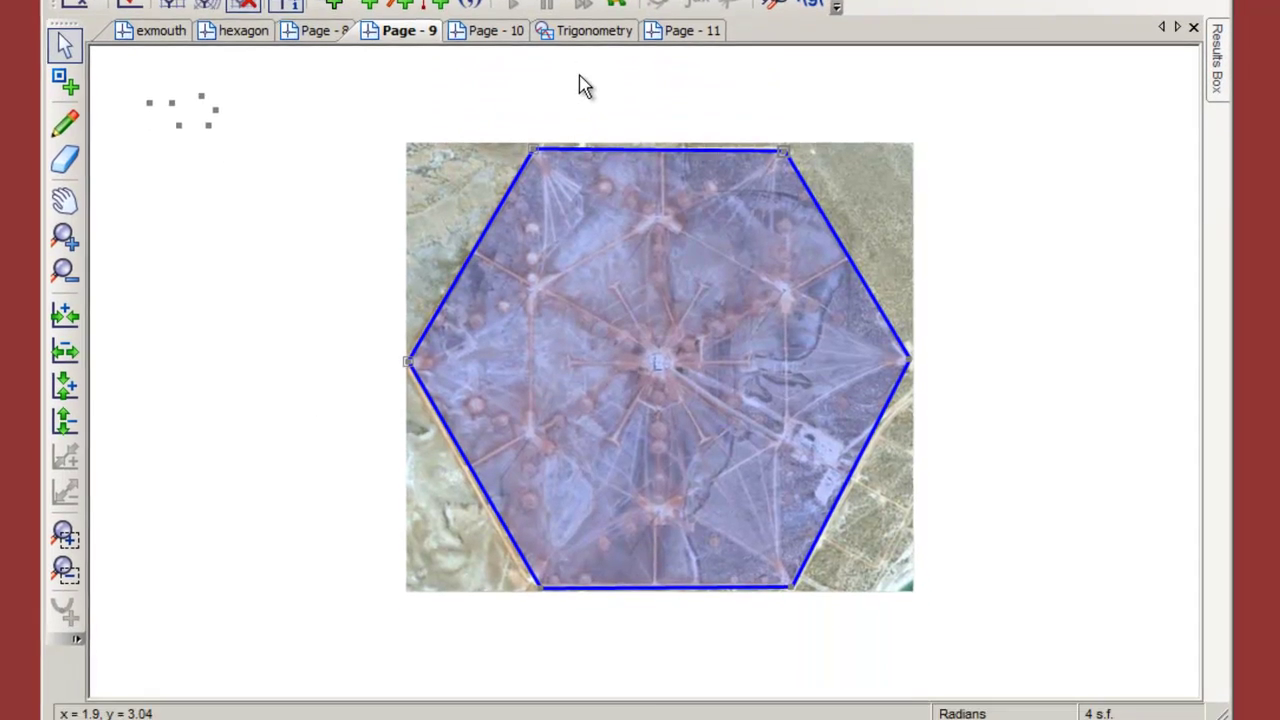
Measure the angle at the hexagon's top-left vertex and display it as 120° in degrees.
right_click(582, 198)
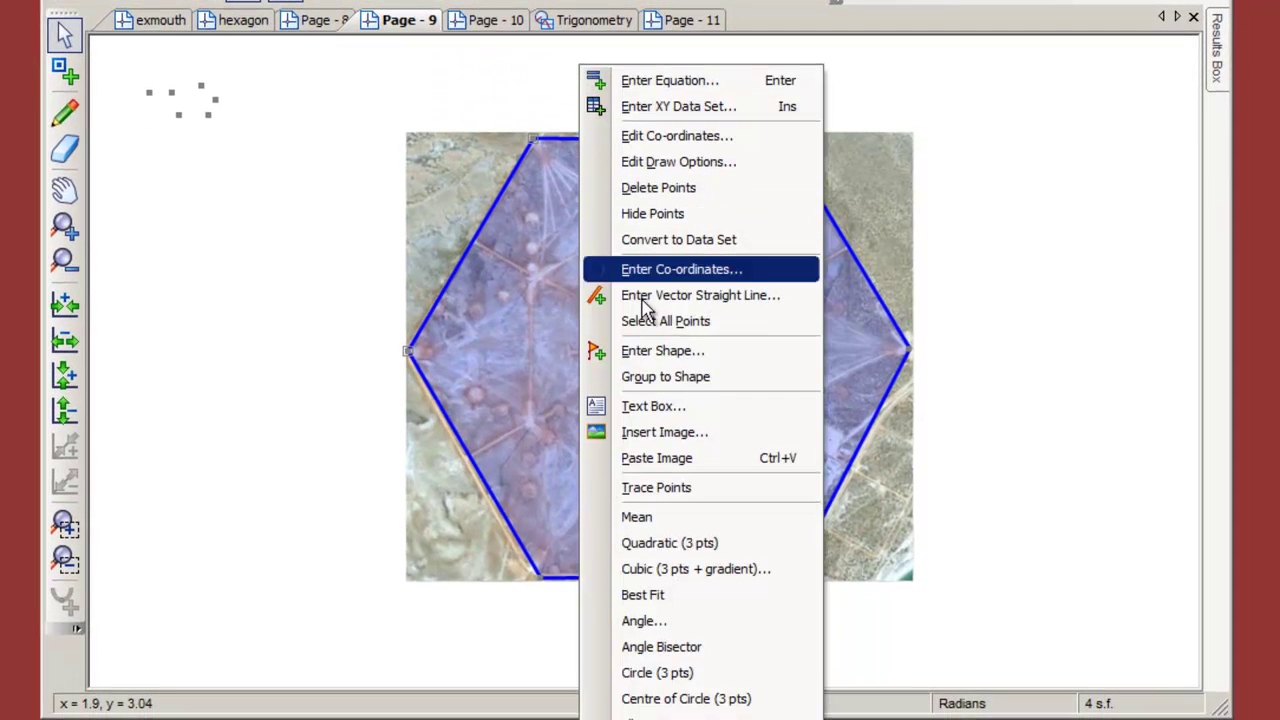
click(644, 622)
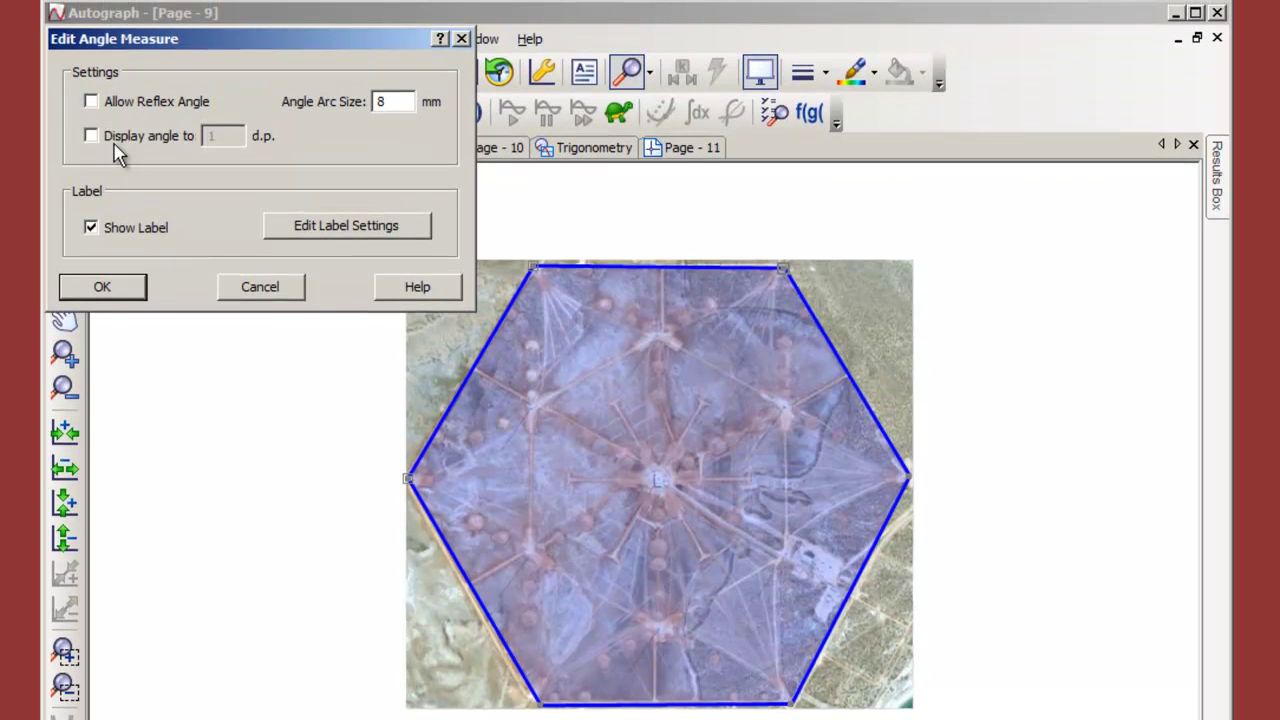
click(104, 289)
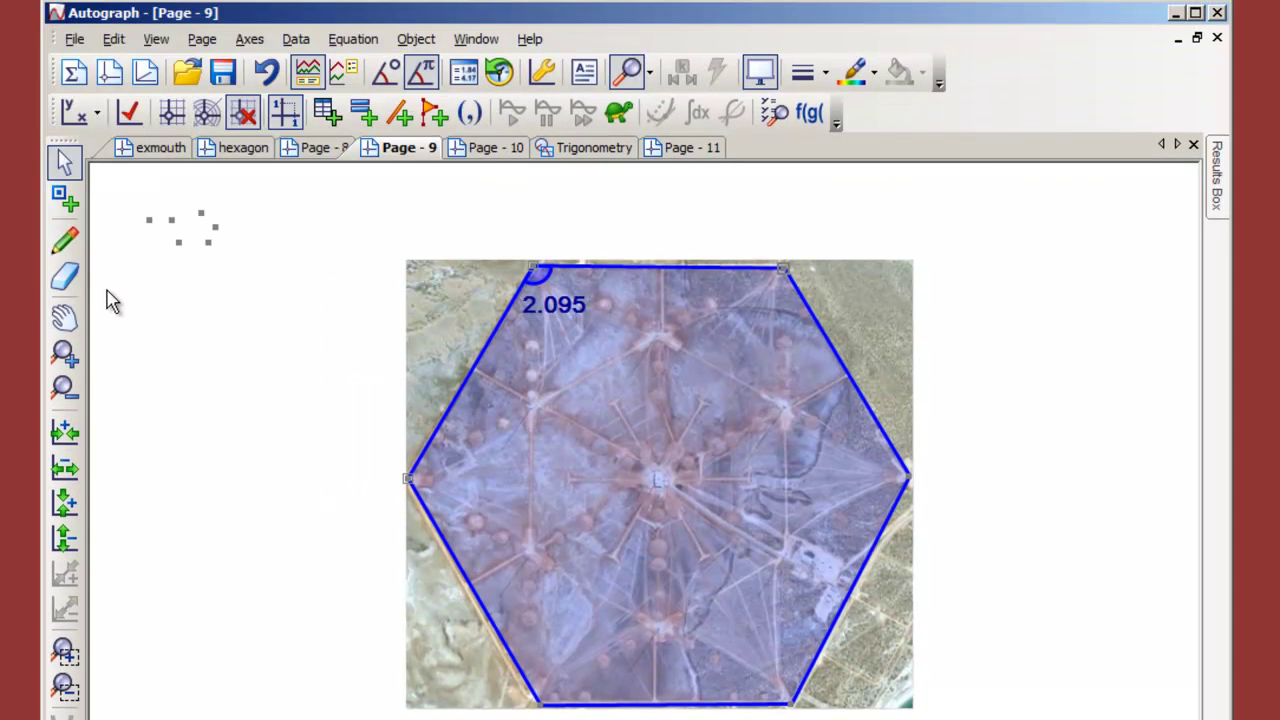
click(386, 76)
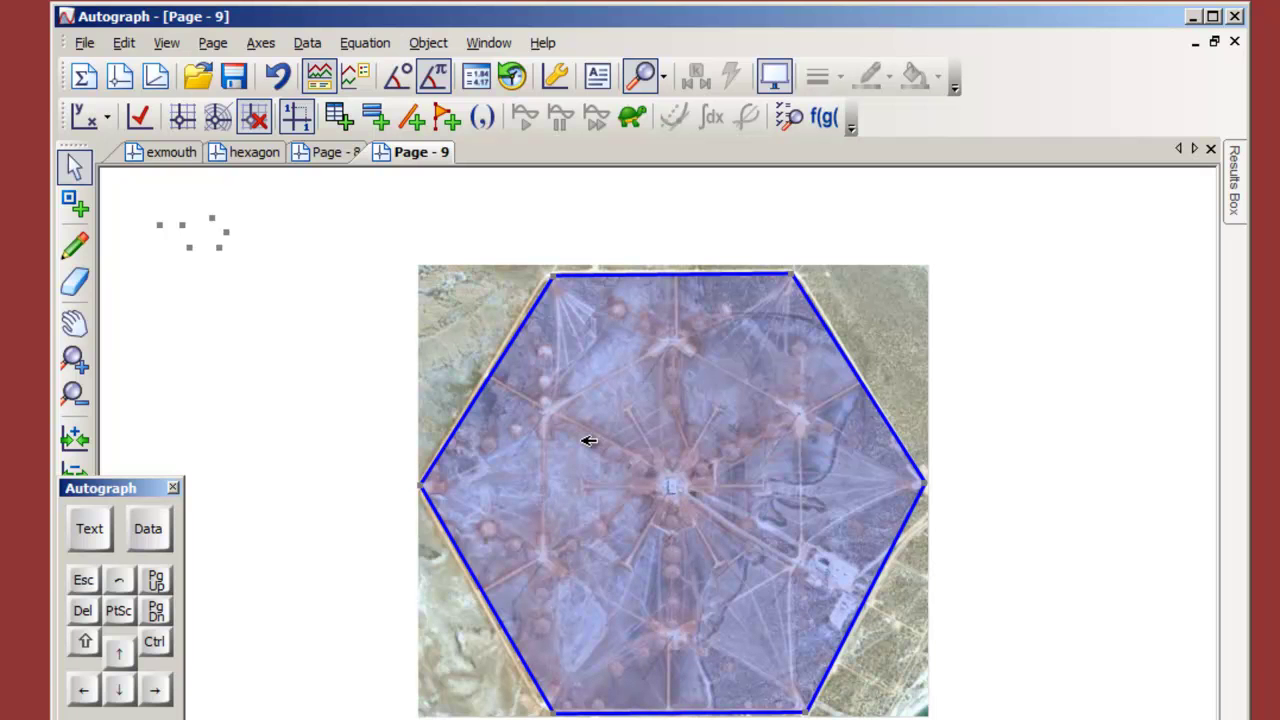
Rotate the blue hexagon 30° about its centre to create a magenta copy.
click(75, 205)
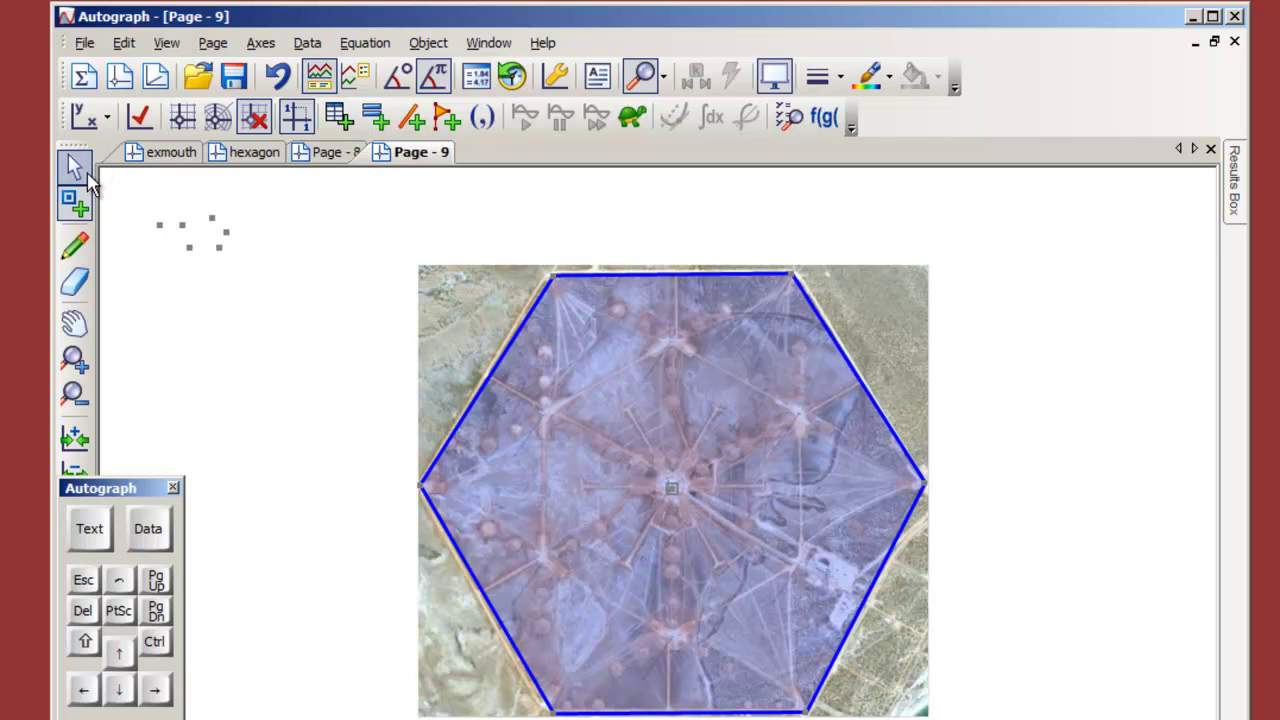
click(75, 167)
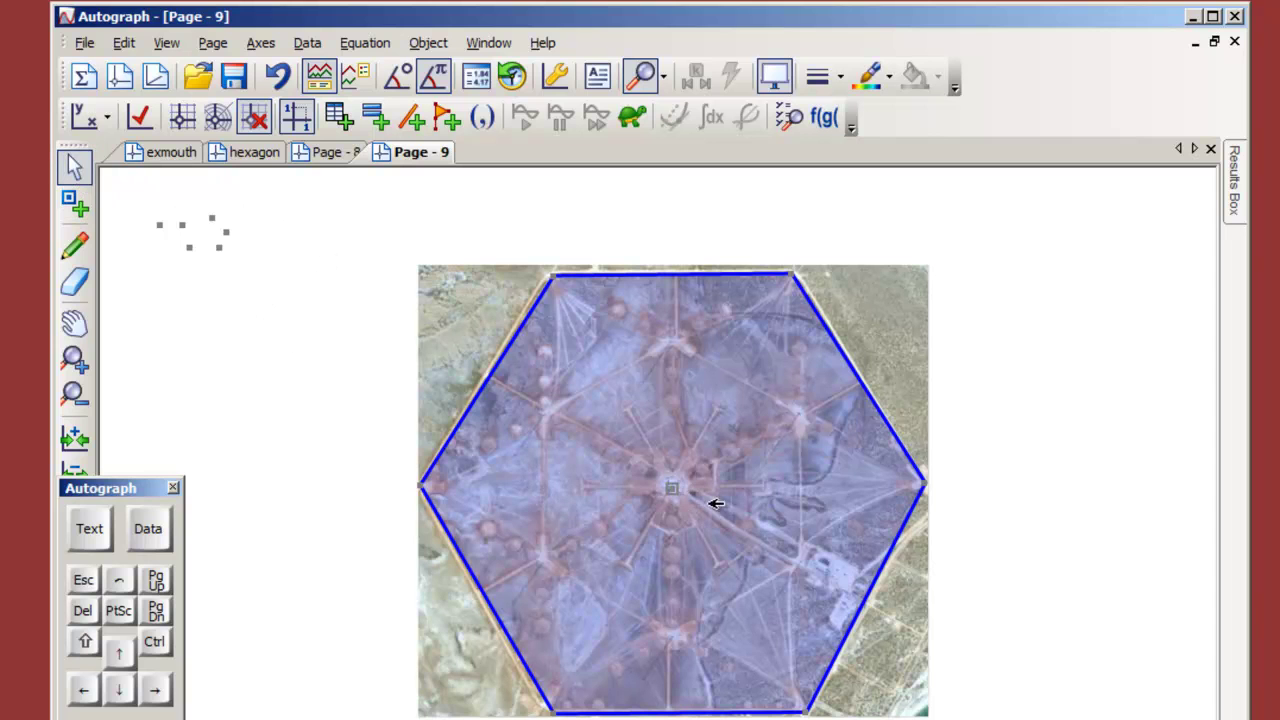
click(582, 320)
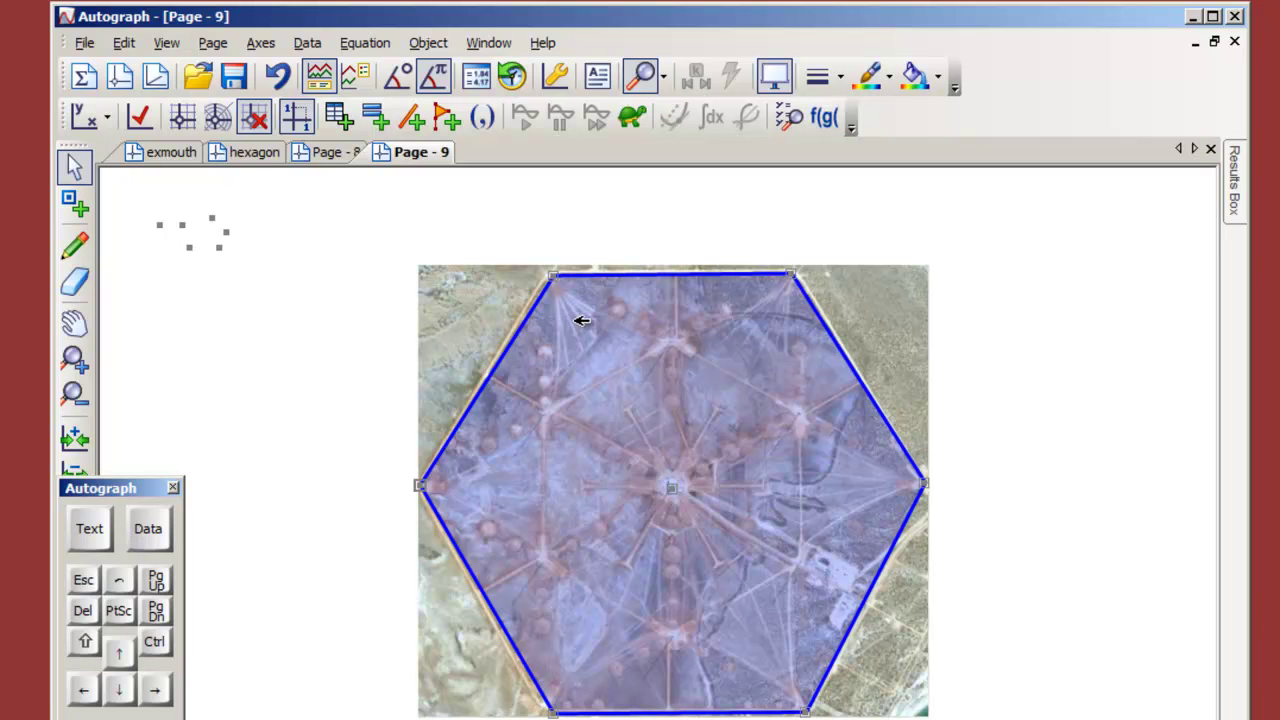
right_click(971, 240)
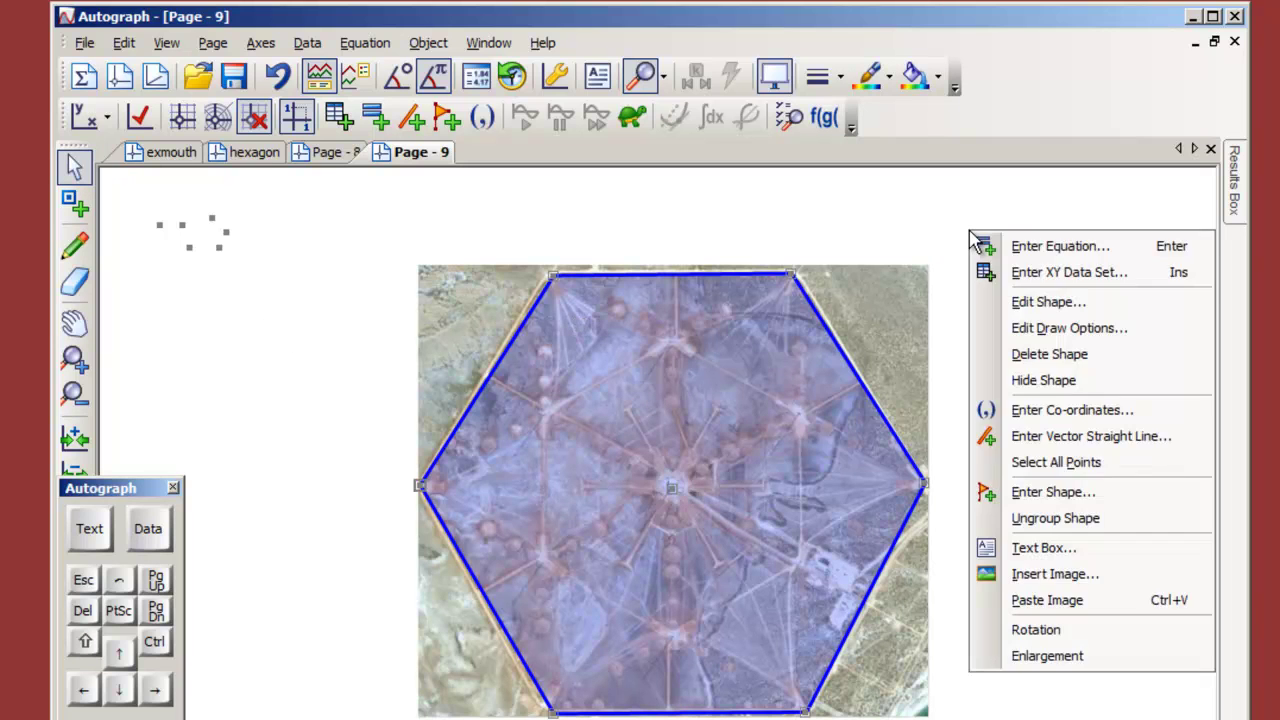
click(1035, 630)
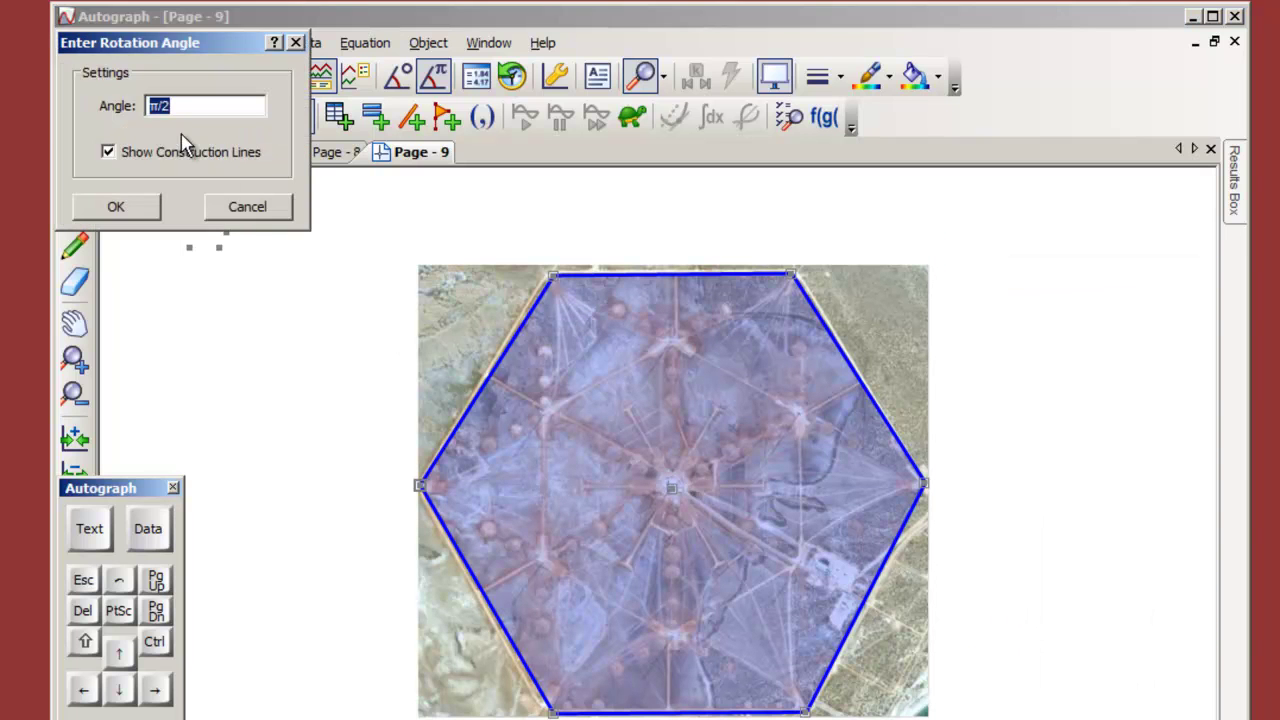
click(234, 211)
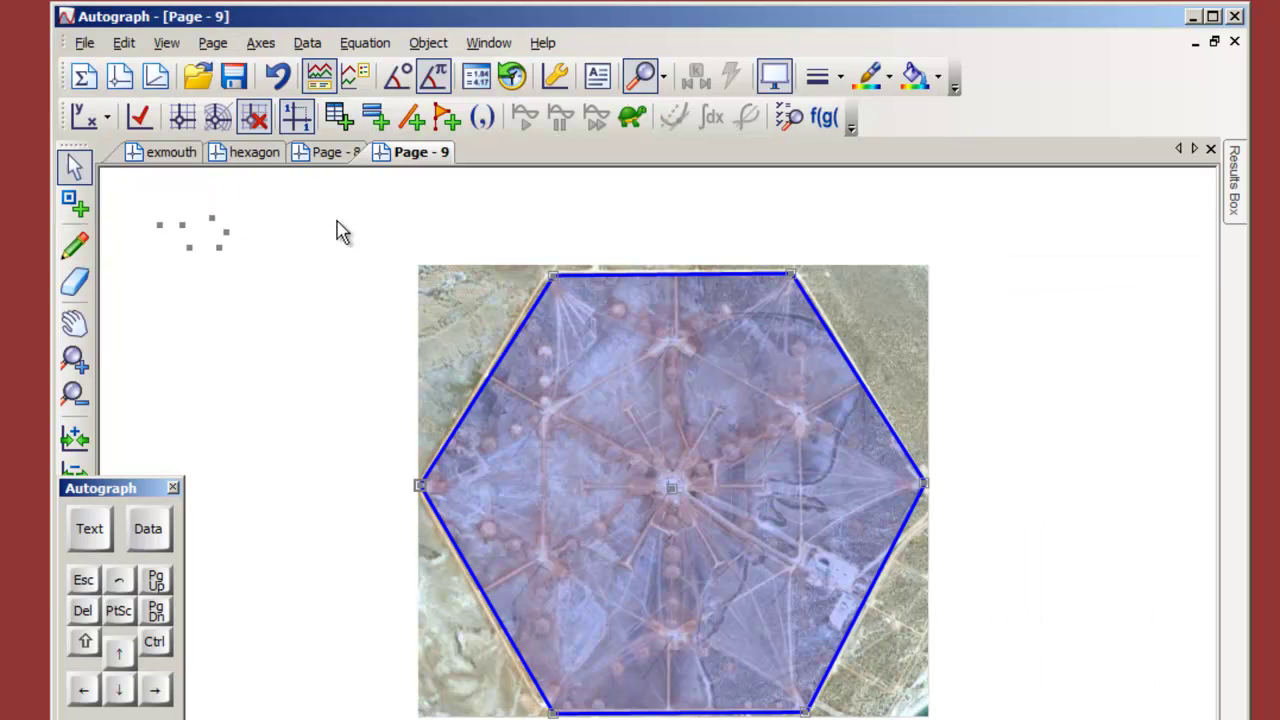
click(302, 258)
click(397, 80)
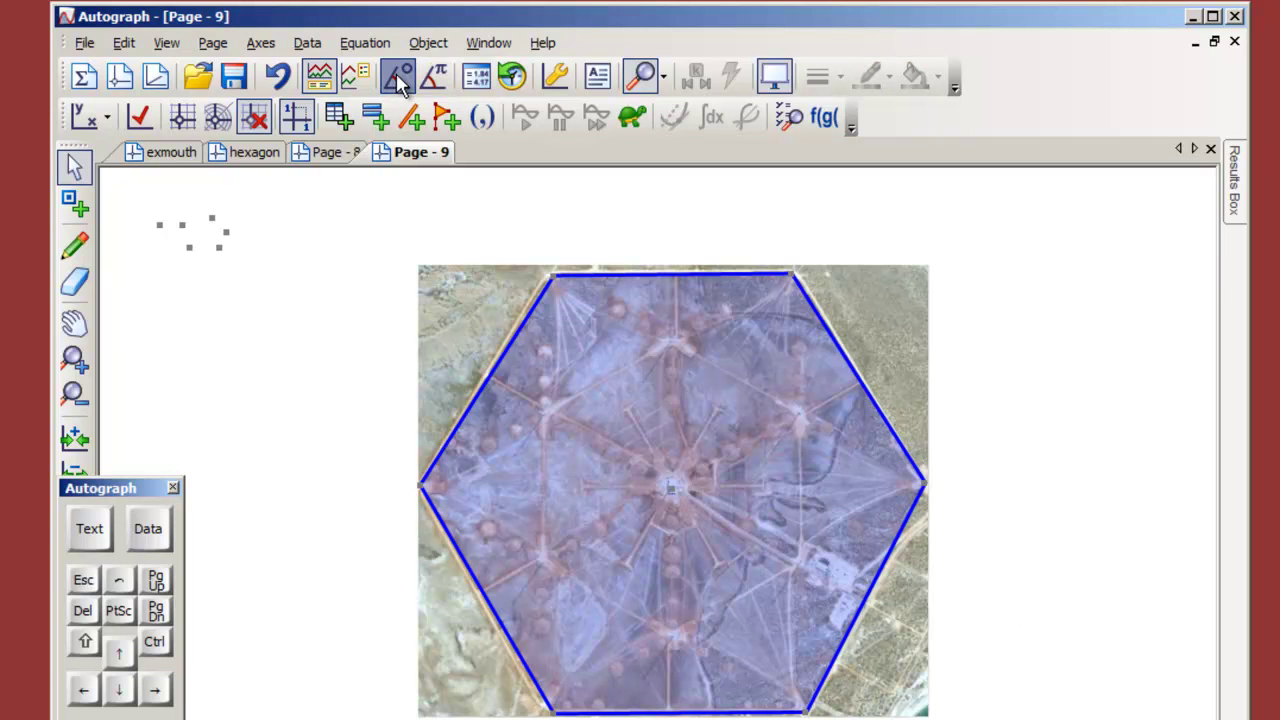
right_click(996, 207)
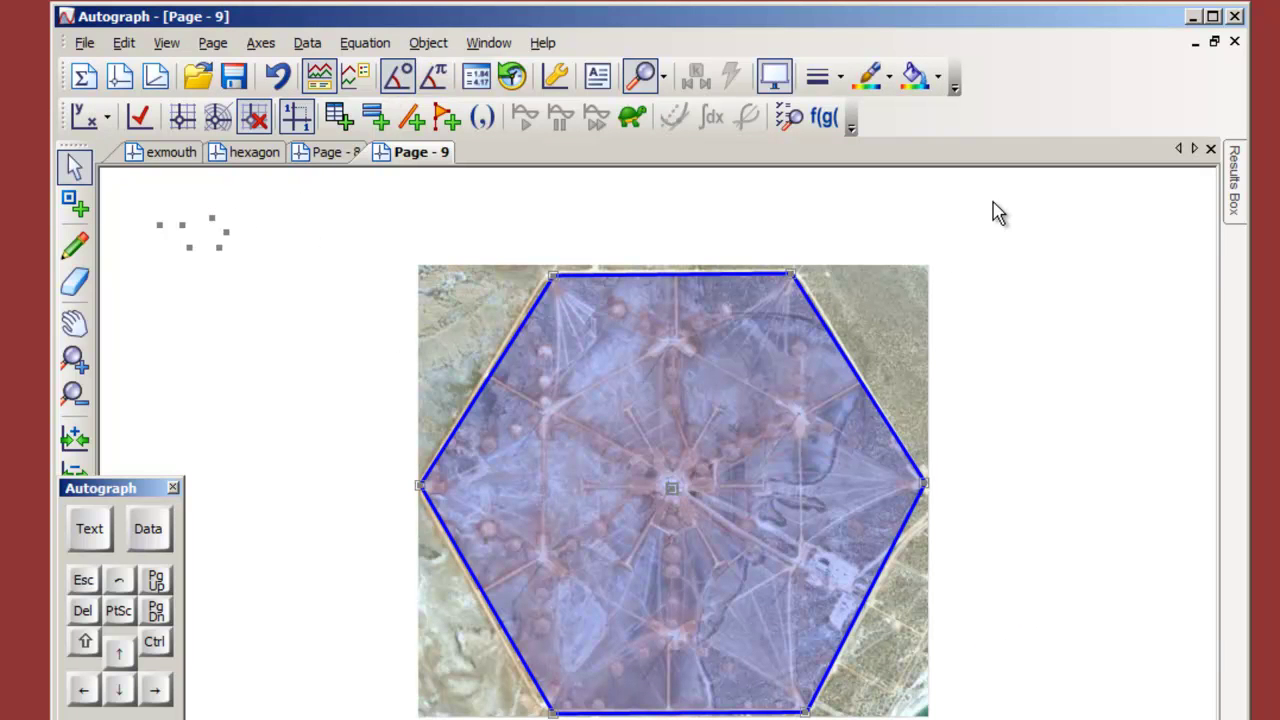
click(1060, 601)
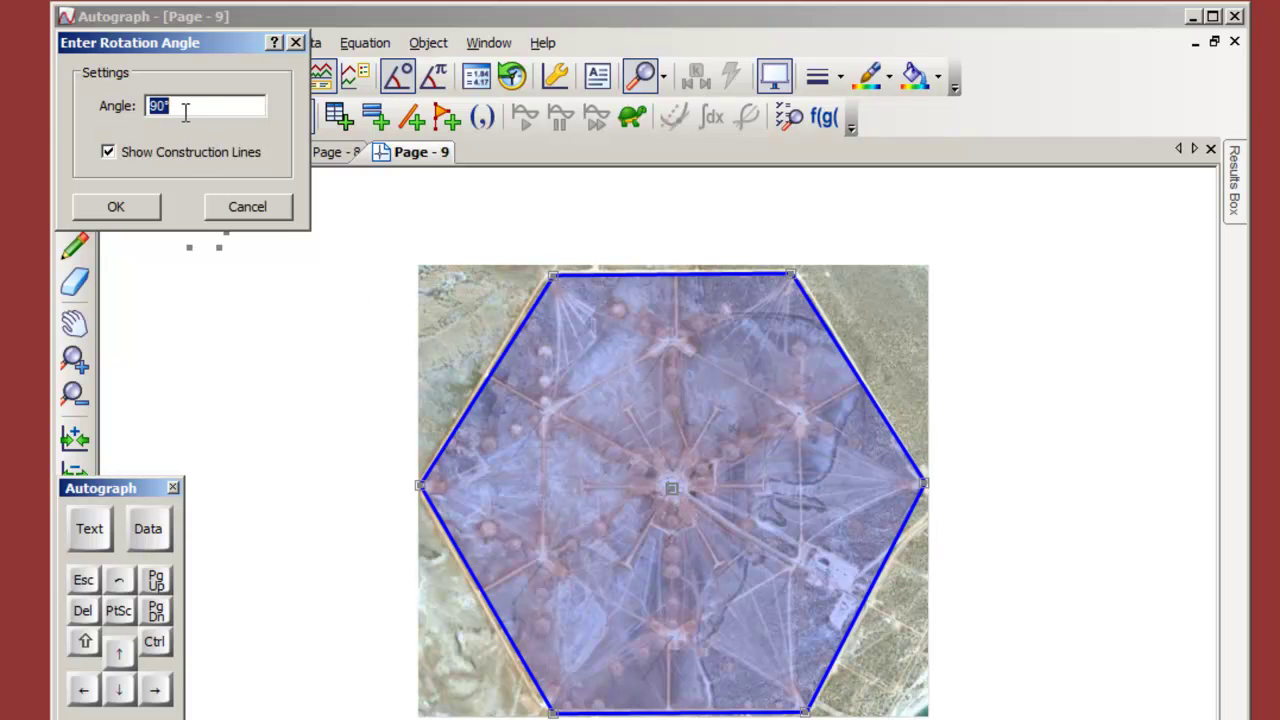
text(30)
click(137, 207)
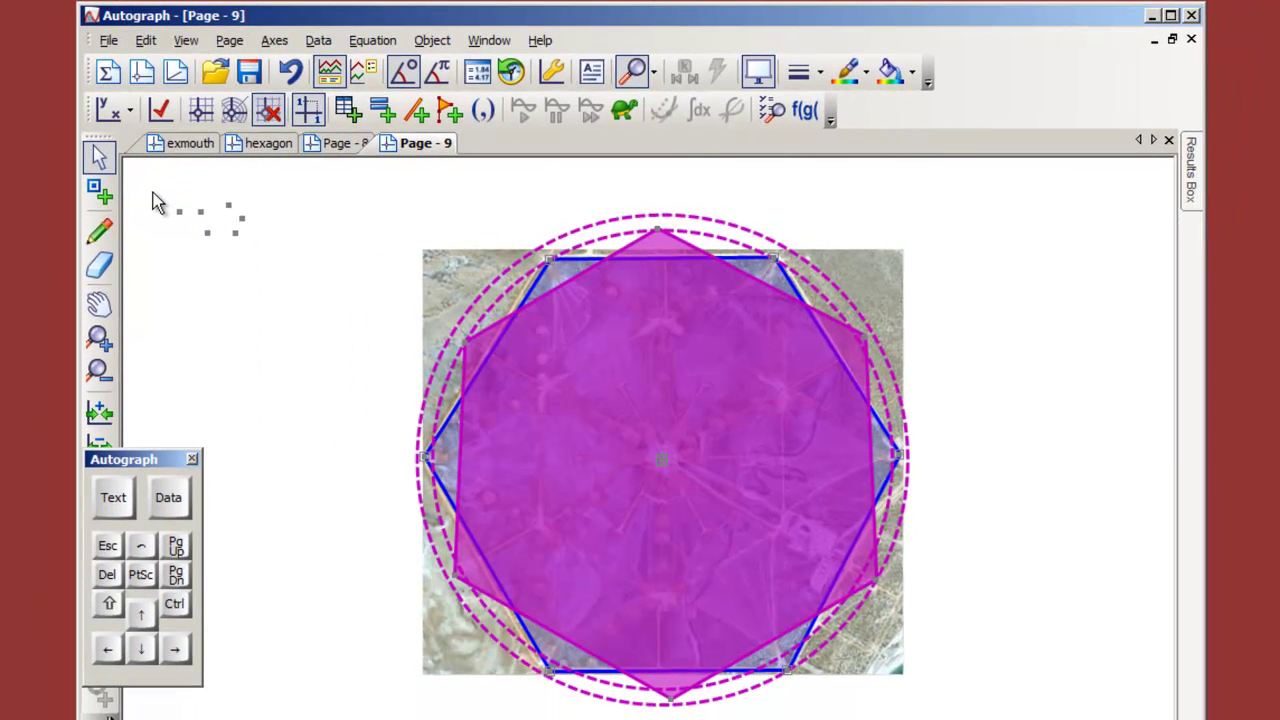
Turn off the dashed construction circles on the rotated magenta hexagon.
click(661, 250)
double_click(661, 250)
click(131, 143)
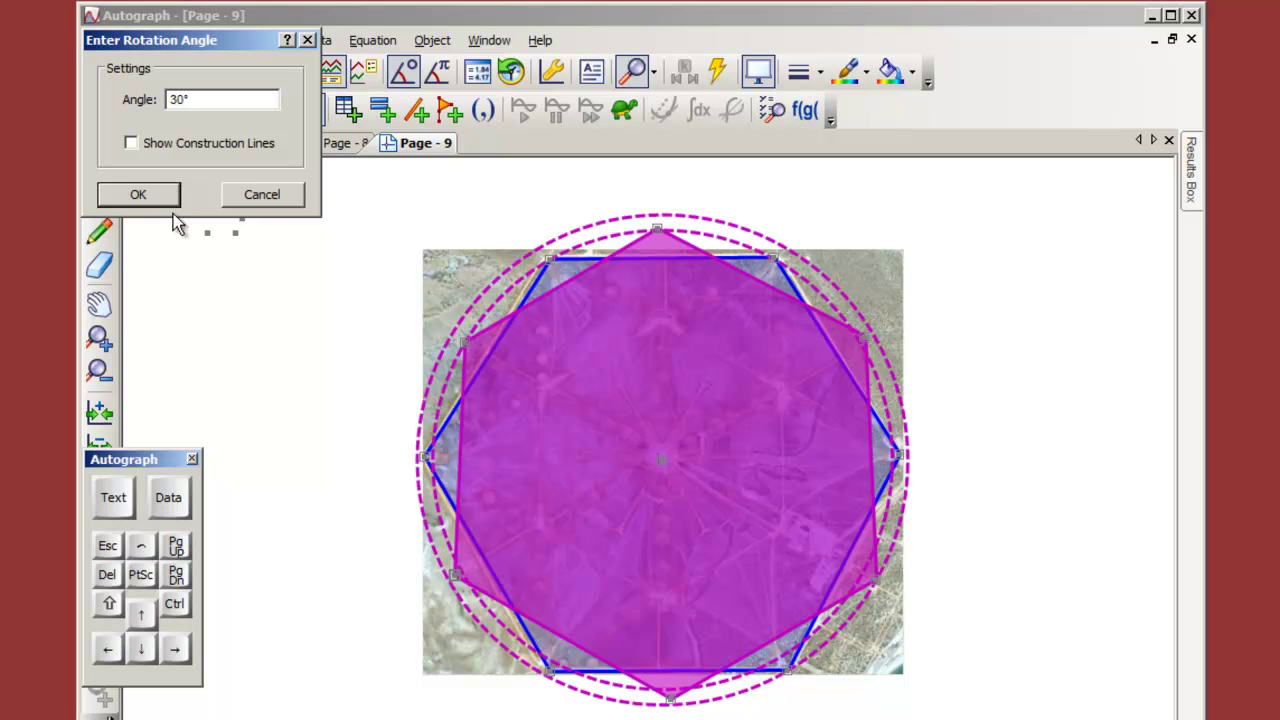
click(140, 195)
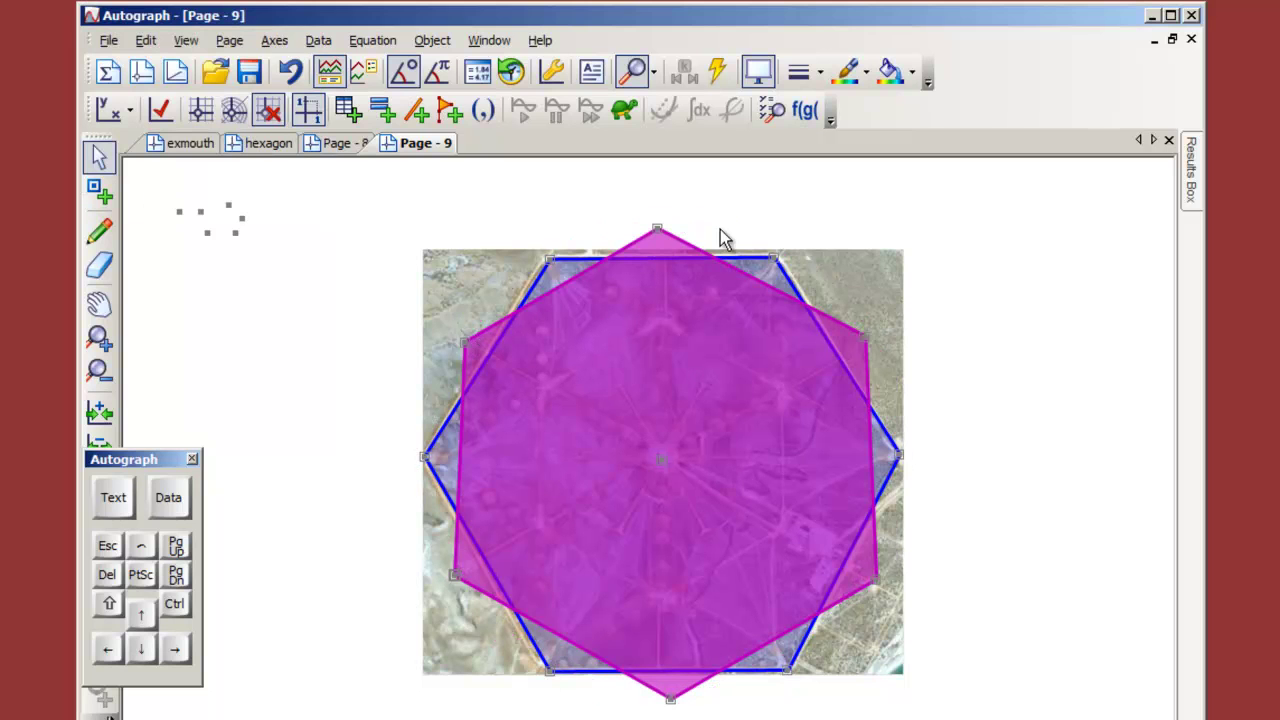
Set the magenta hexagon's fill transparency to 81%.
right_click(728, 198)
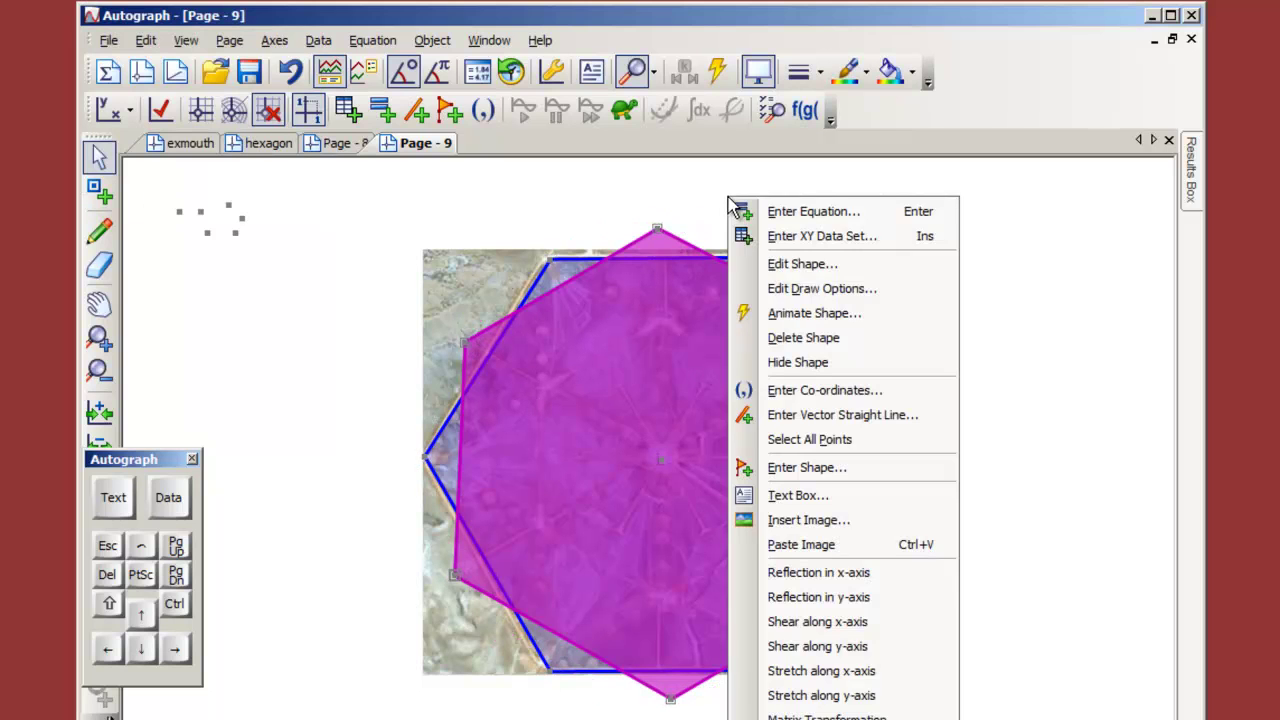
click(780, 288)
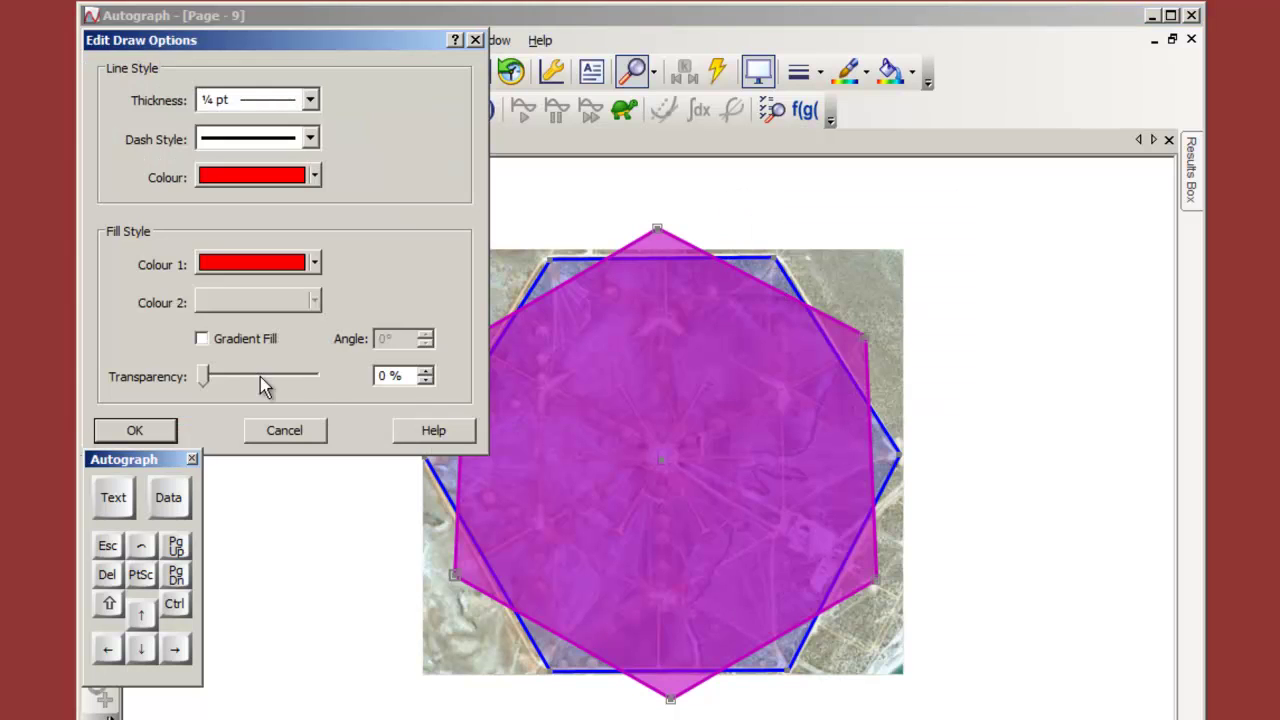
drag(209, 379, 297, 384)
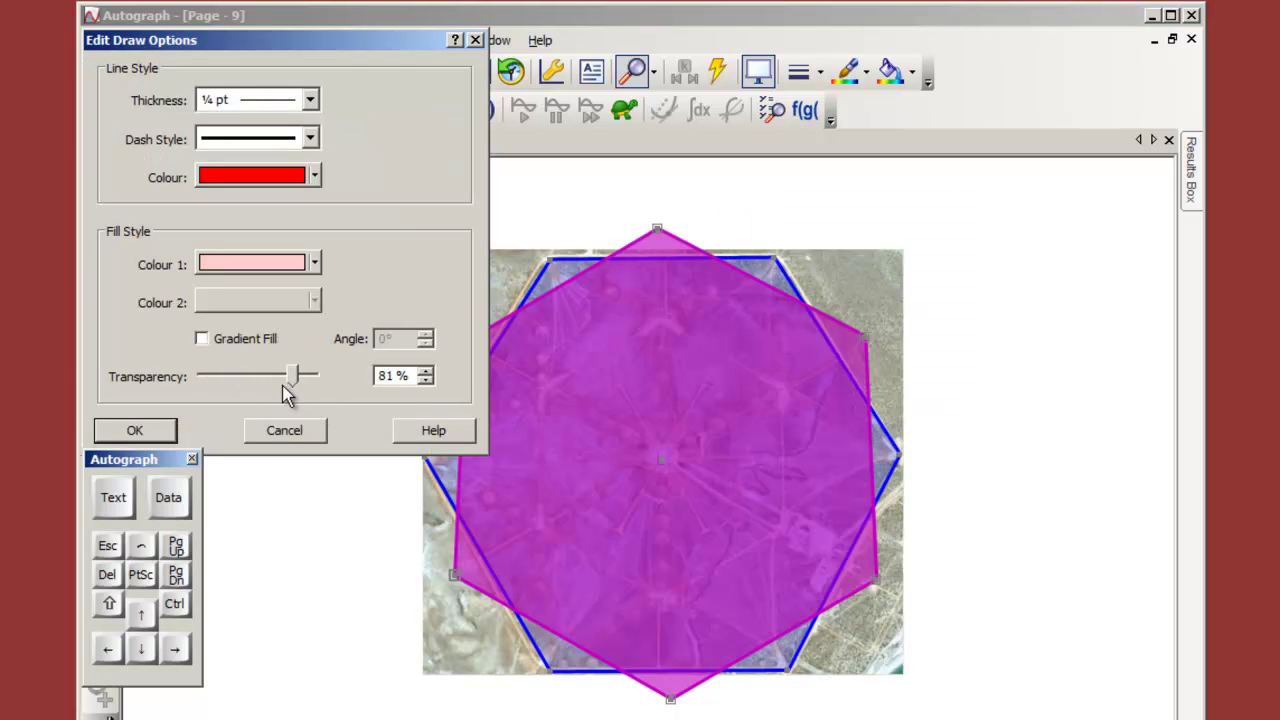
click(136, 431)
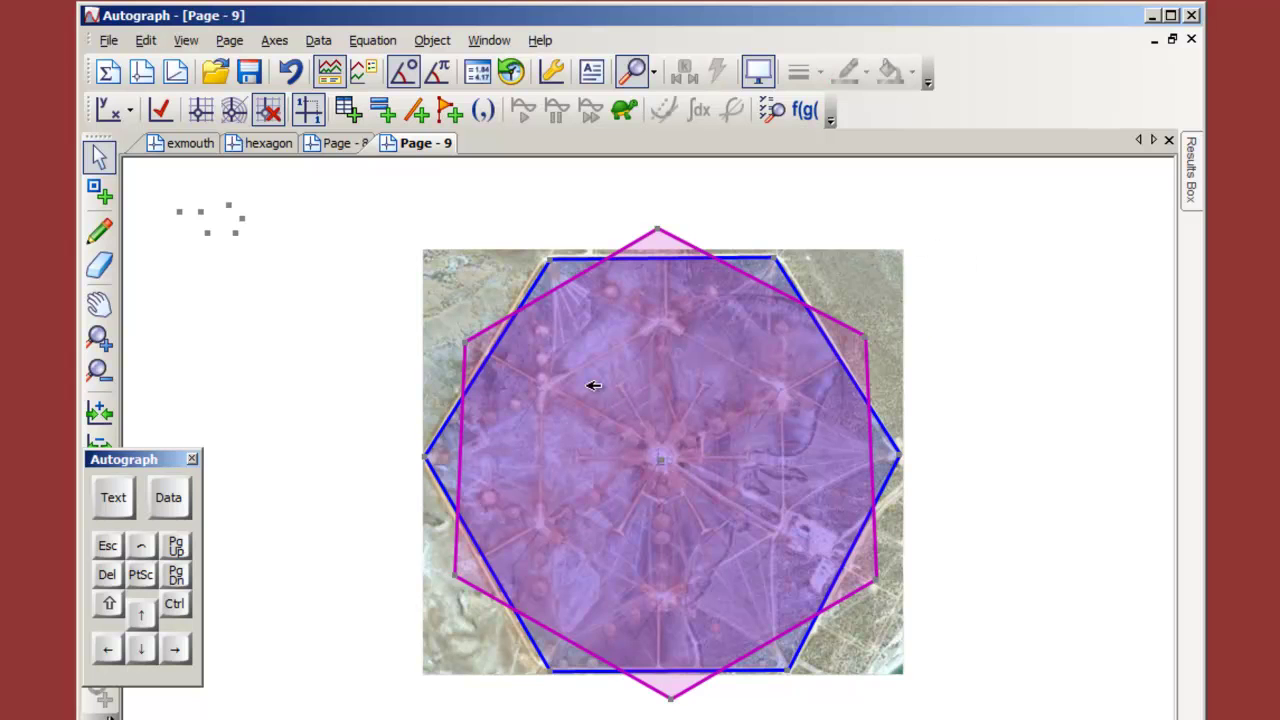
Enlarge the magenta hexagon about its centre by factor 0.5, creating a green copy.
click(662, 461)
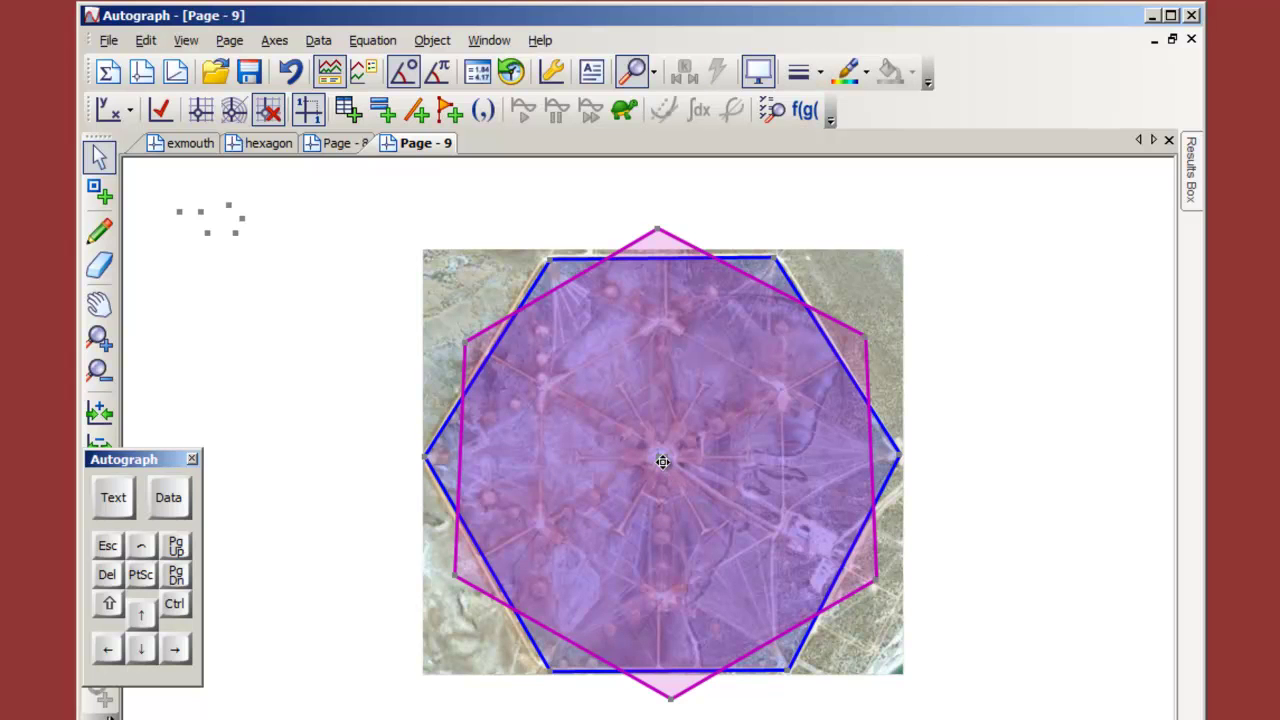
click(667, 244)
right_click(789, 195)
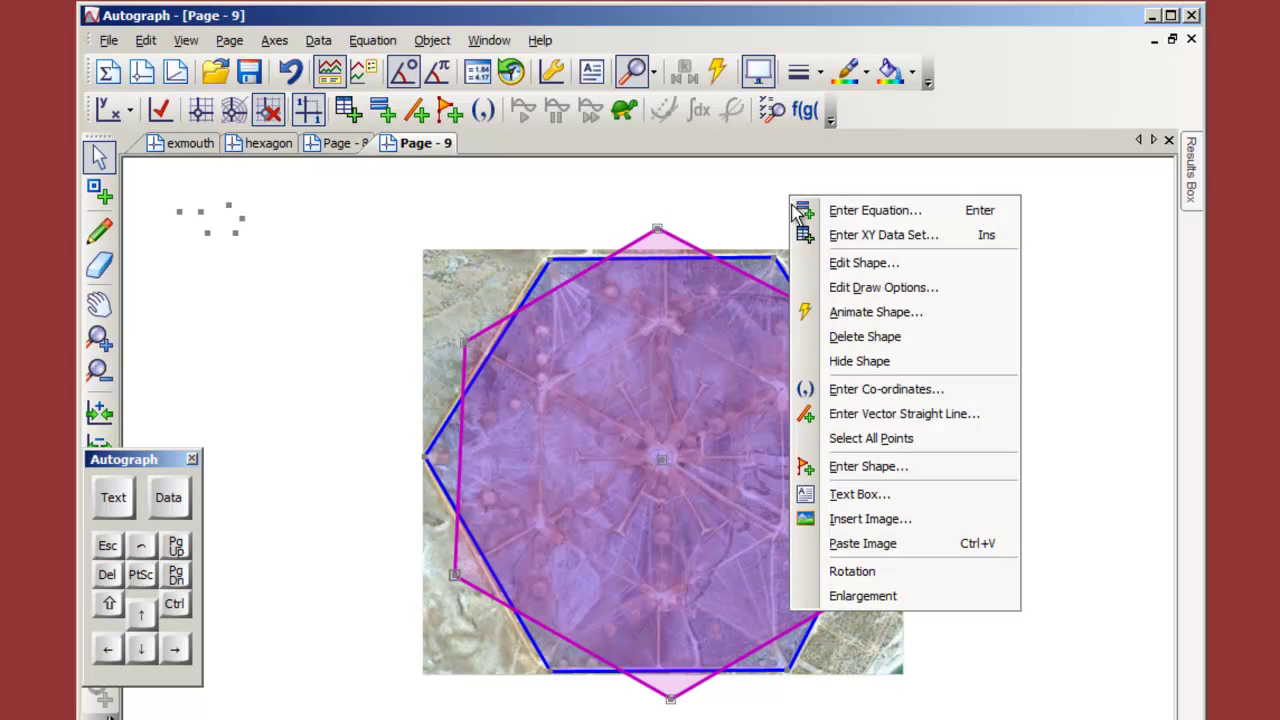
click(858, 596)
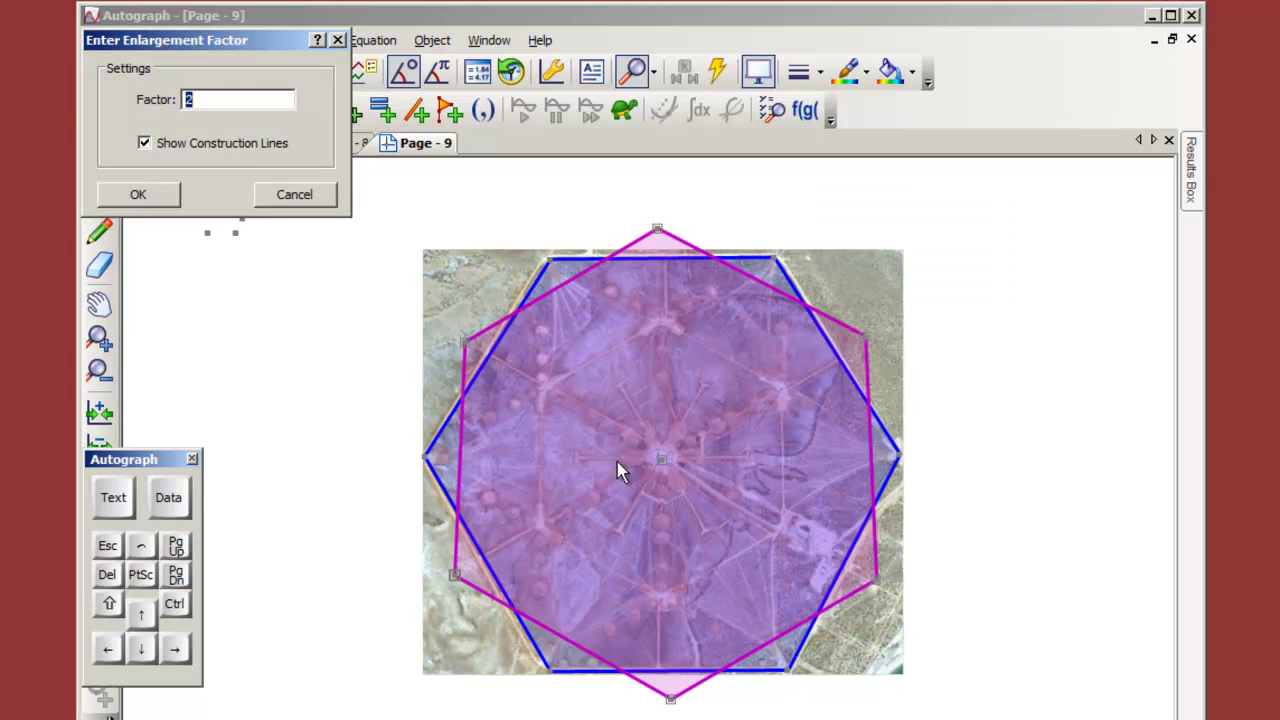
text(0.5)
click(155, 196)
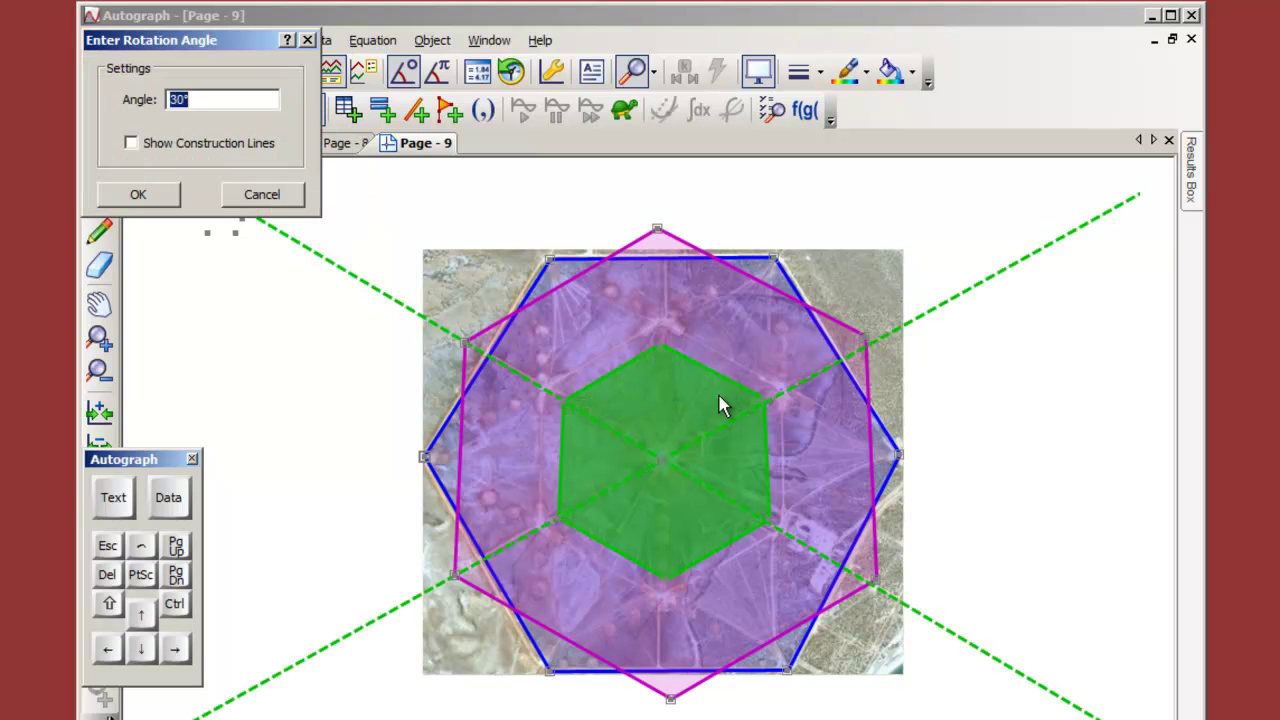
Turn off Show Construction Lines for the green enlargement so its dashed lines disappear.
click(140, 194)
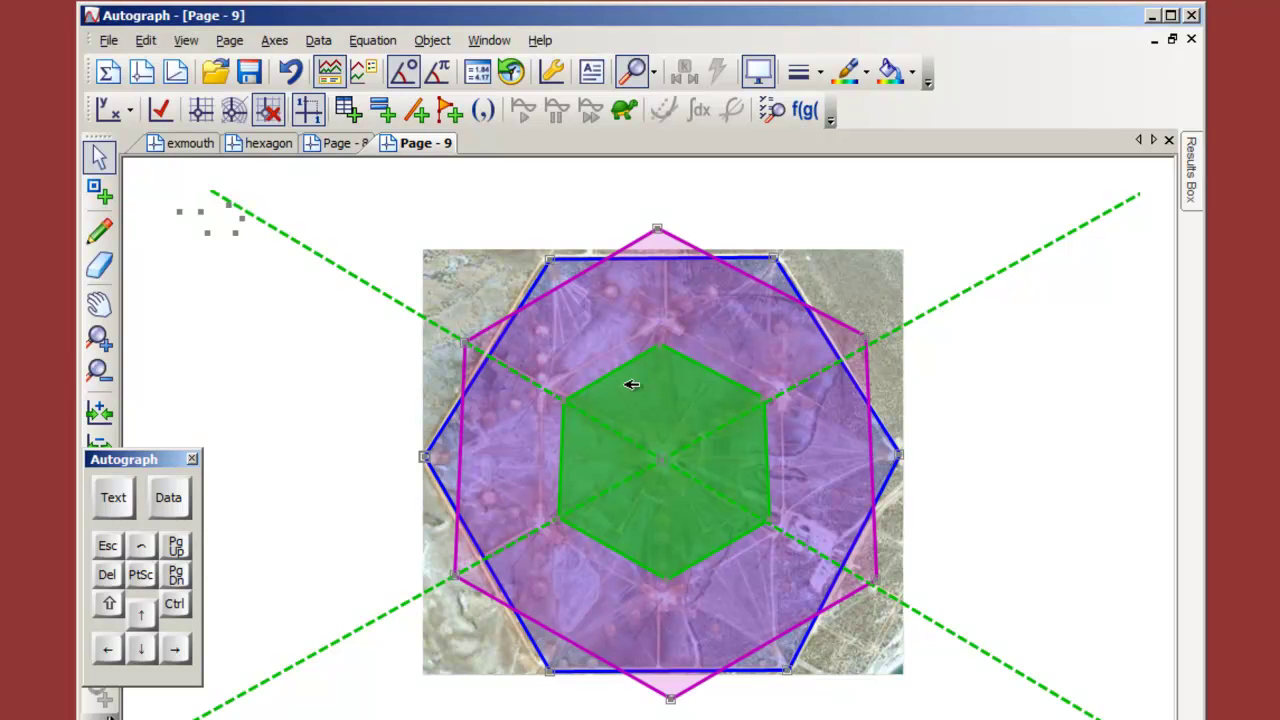
click(751, 402)
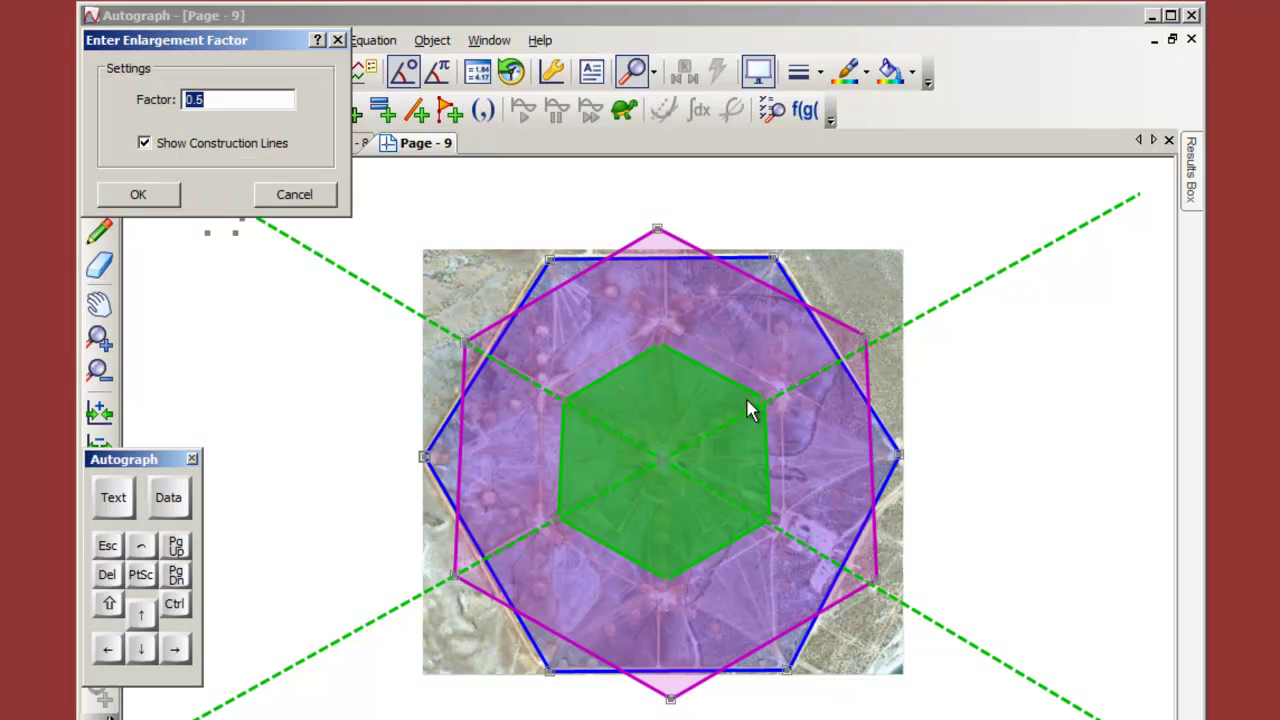
click(141, 144)
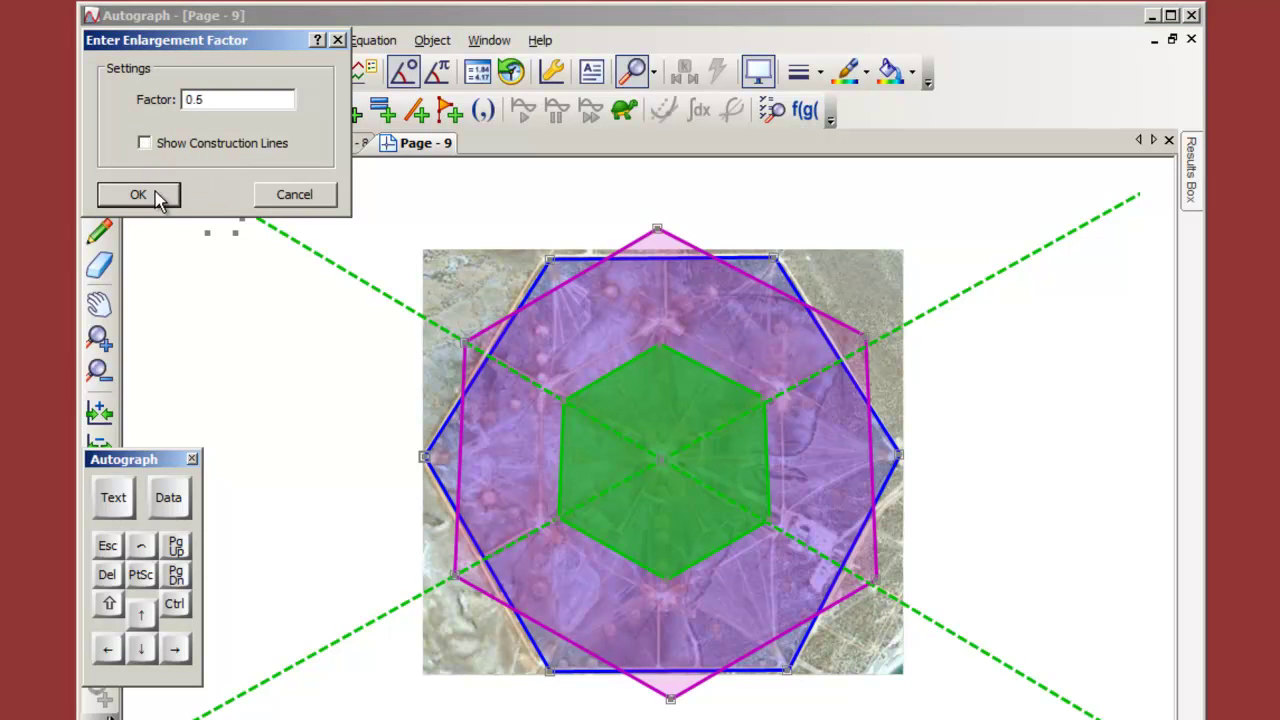
click(138, 195)
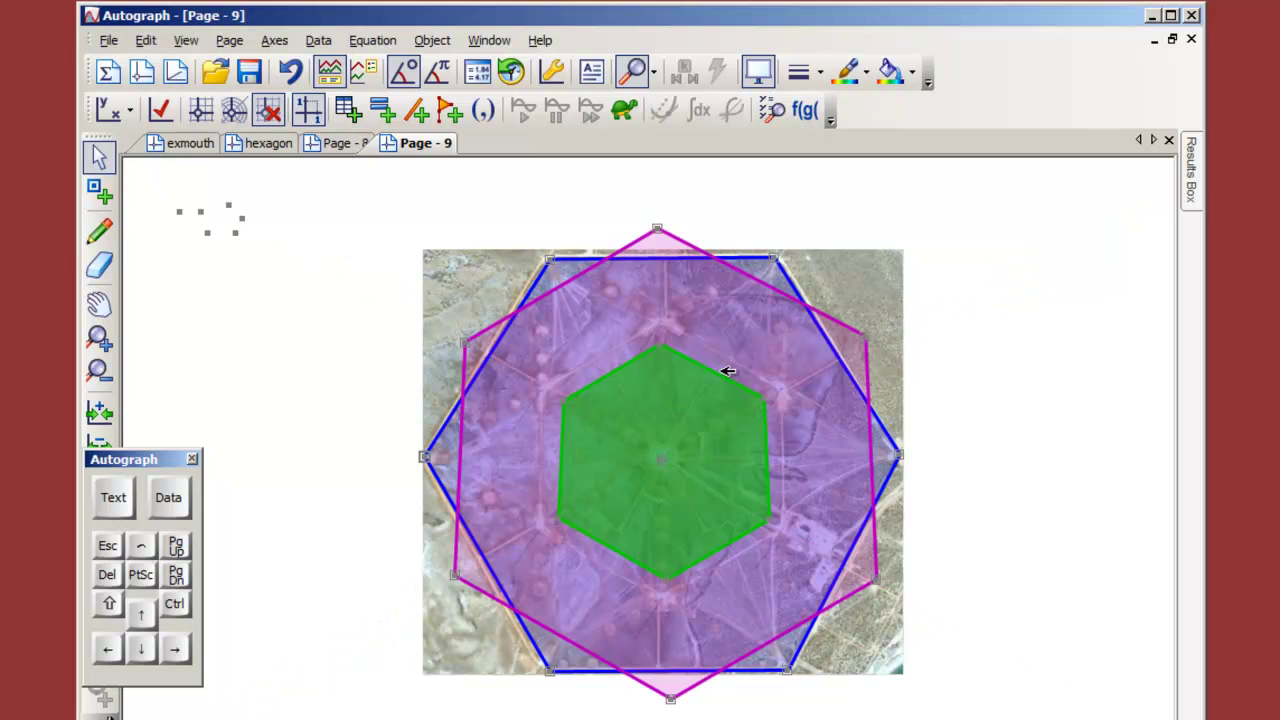
Set the green hexagon's fill transparency to 82% in its draw options.
right_click(687, 368)
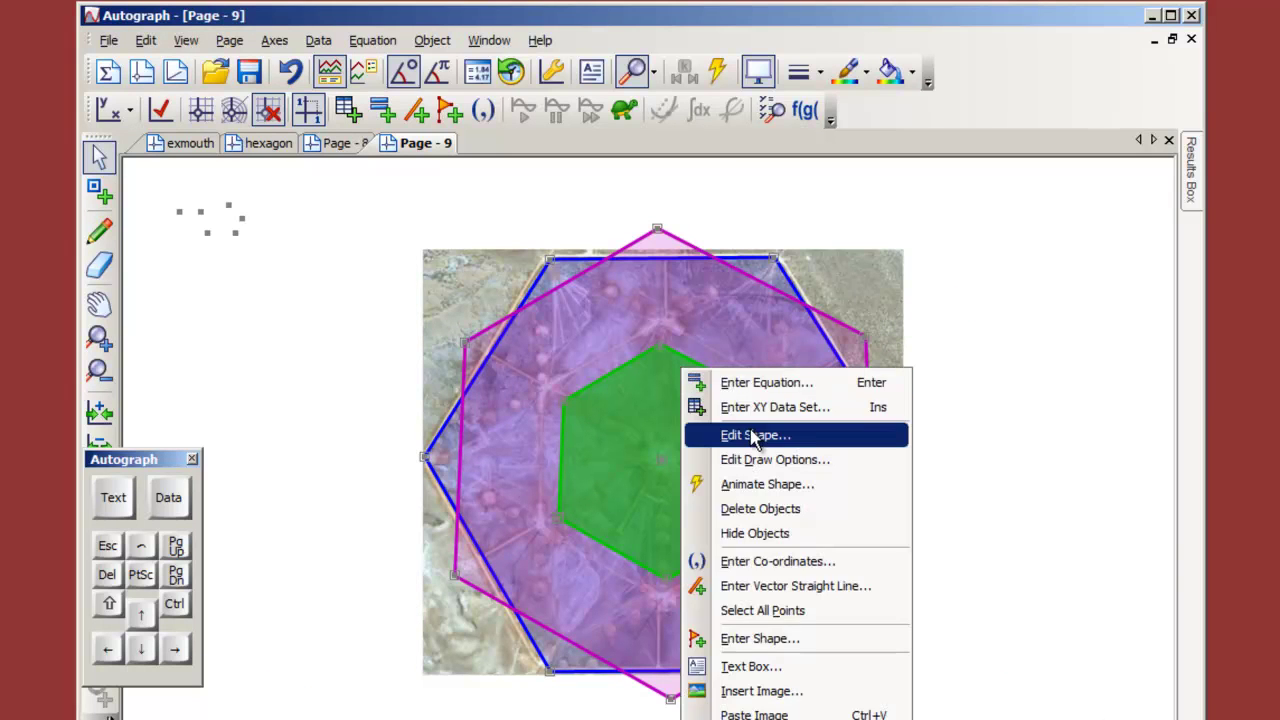
click(680, 455)
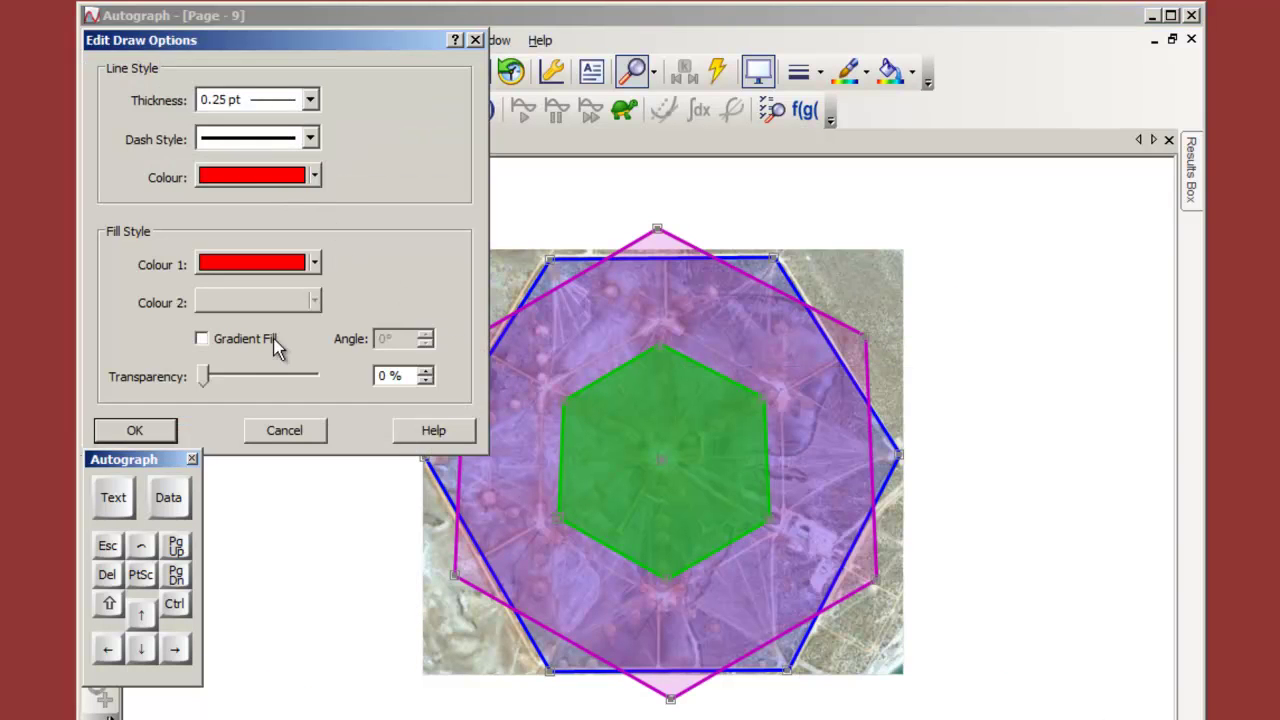
drag(203, 380, 294, 378)
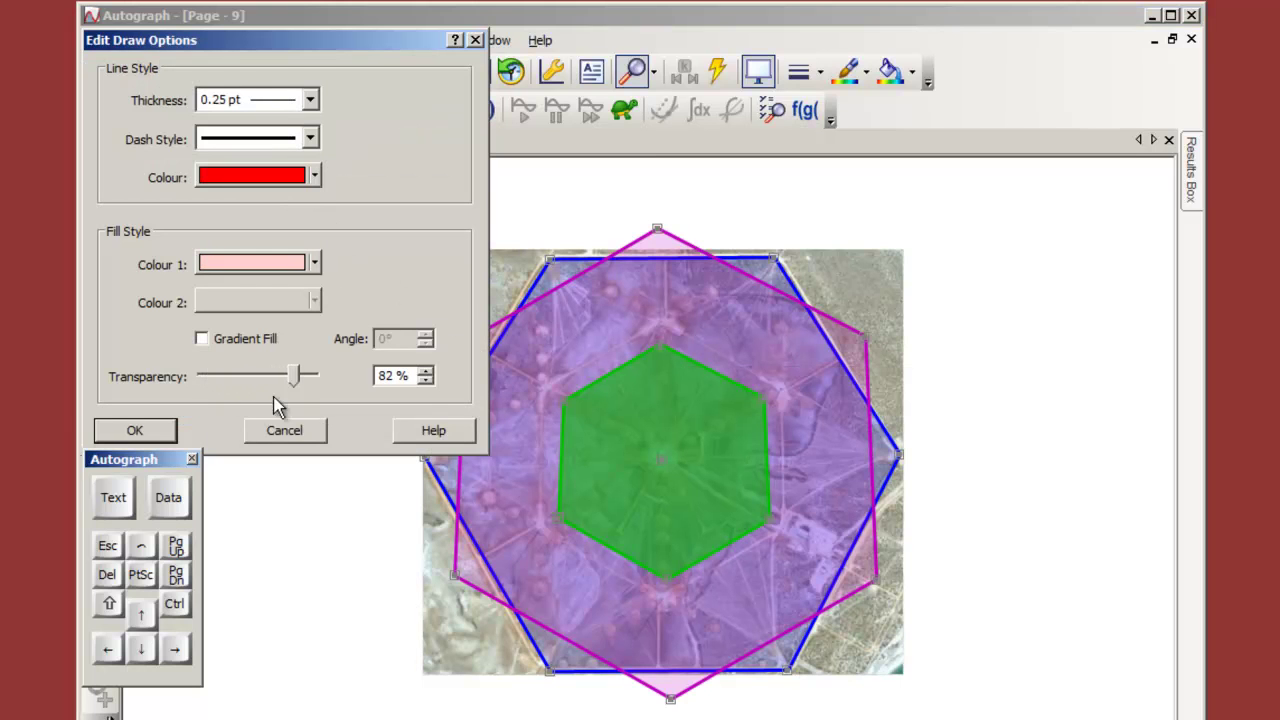
click(165, 432)
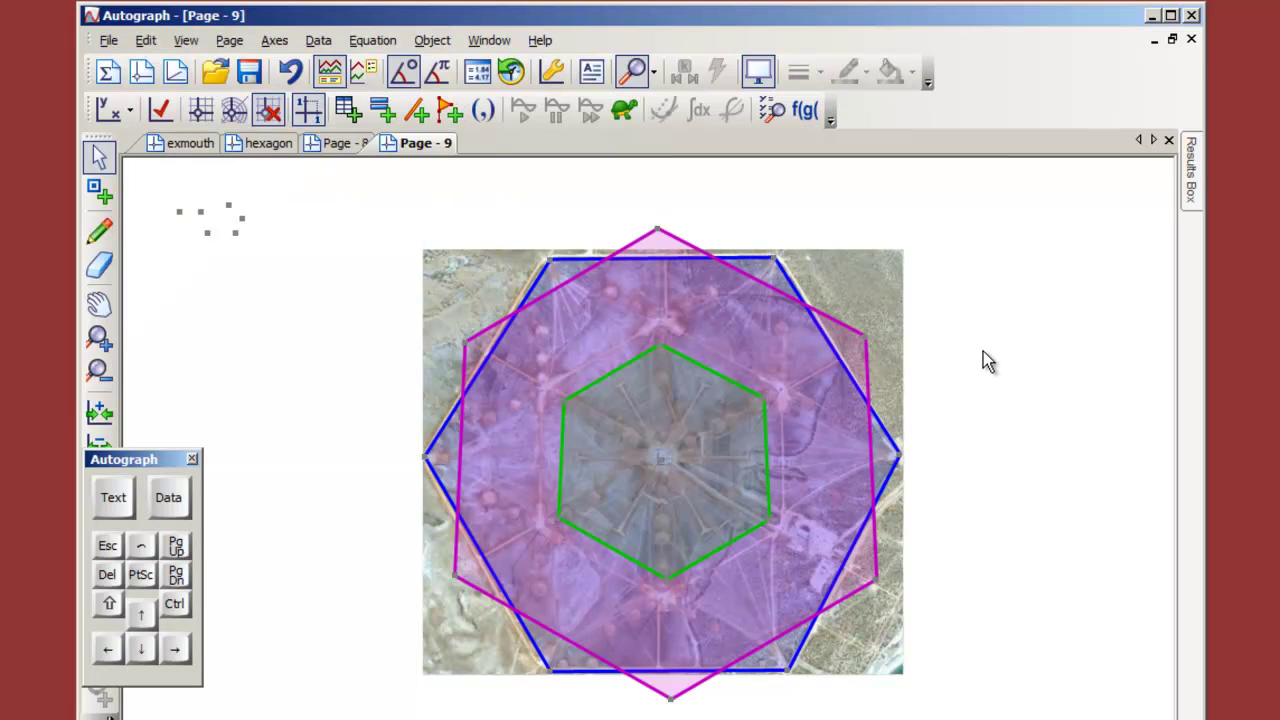
Adjust the selection among the hexagons until only the magenta hexagon is selected.
click(693, 371)
shift+click(690, 372)
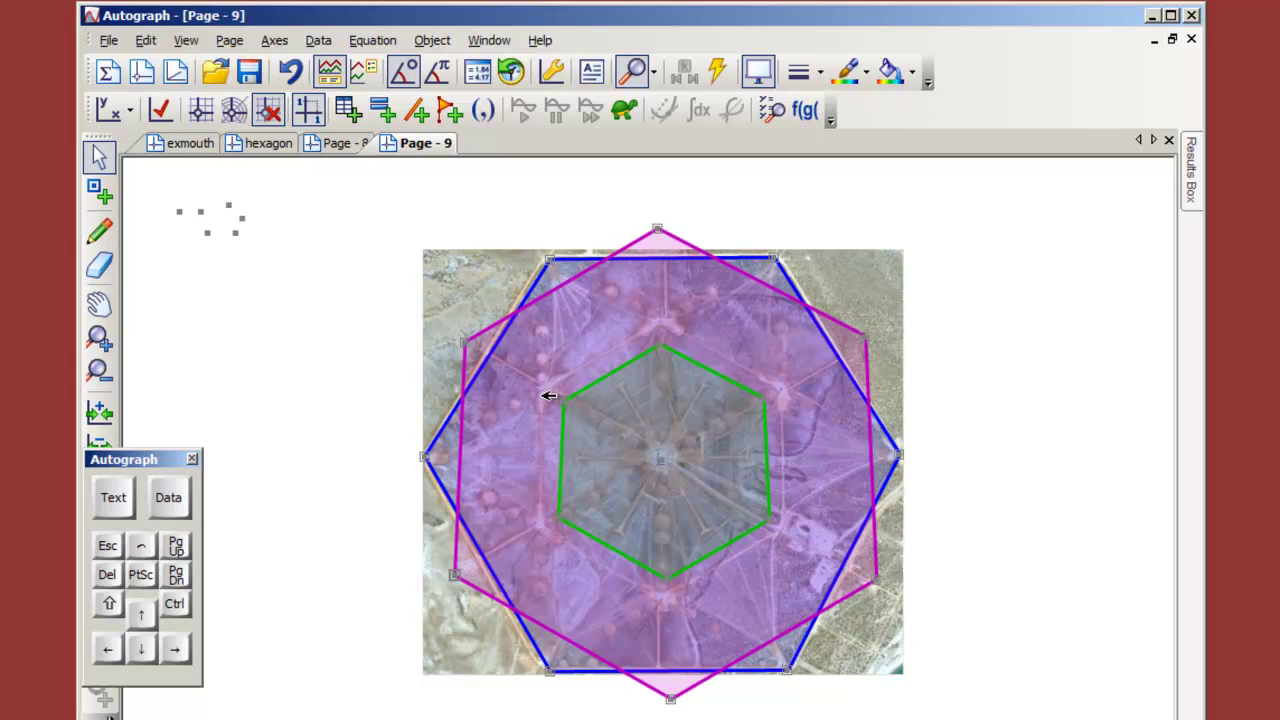
click(359, 350)
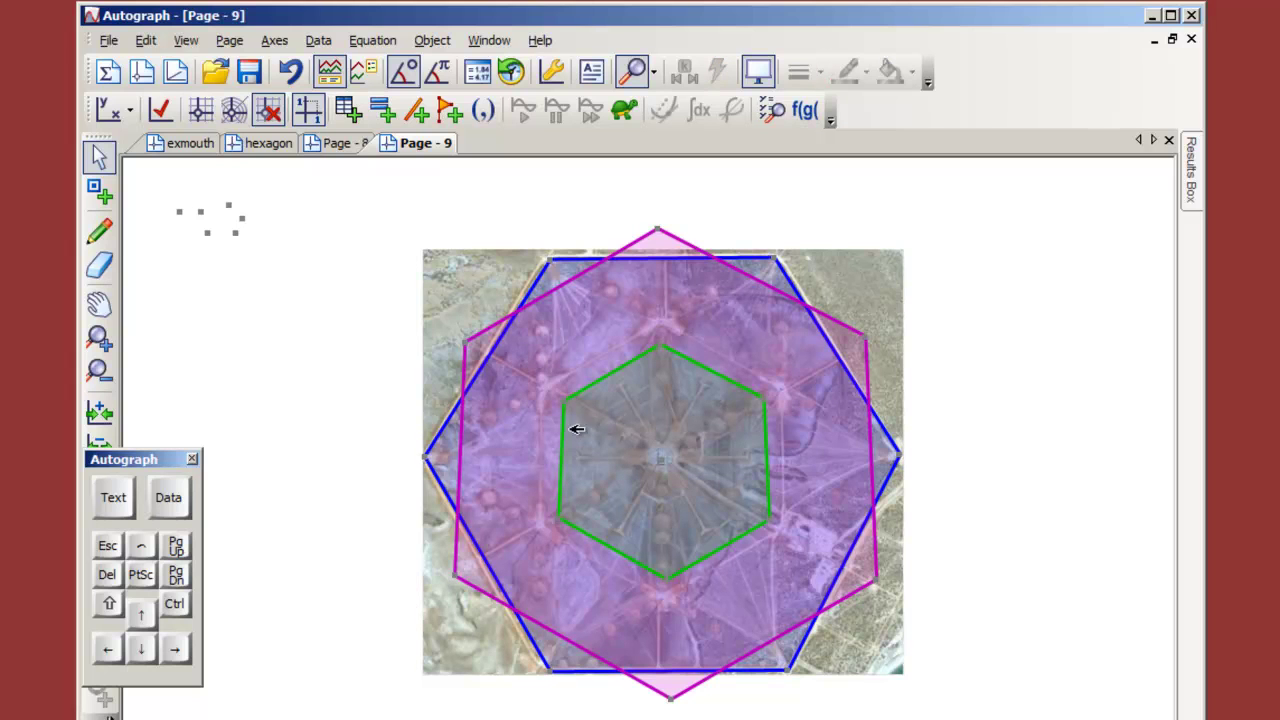
click(634, 375)
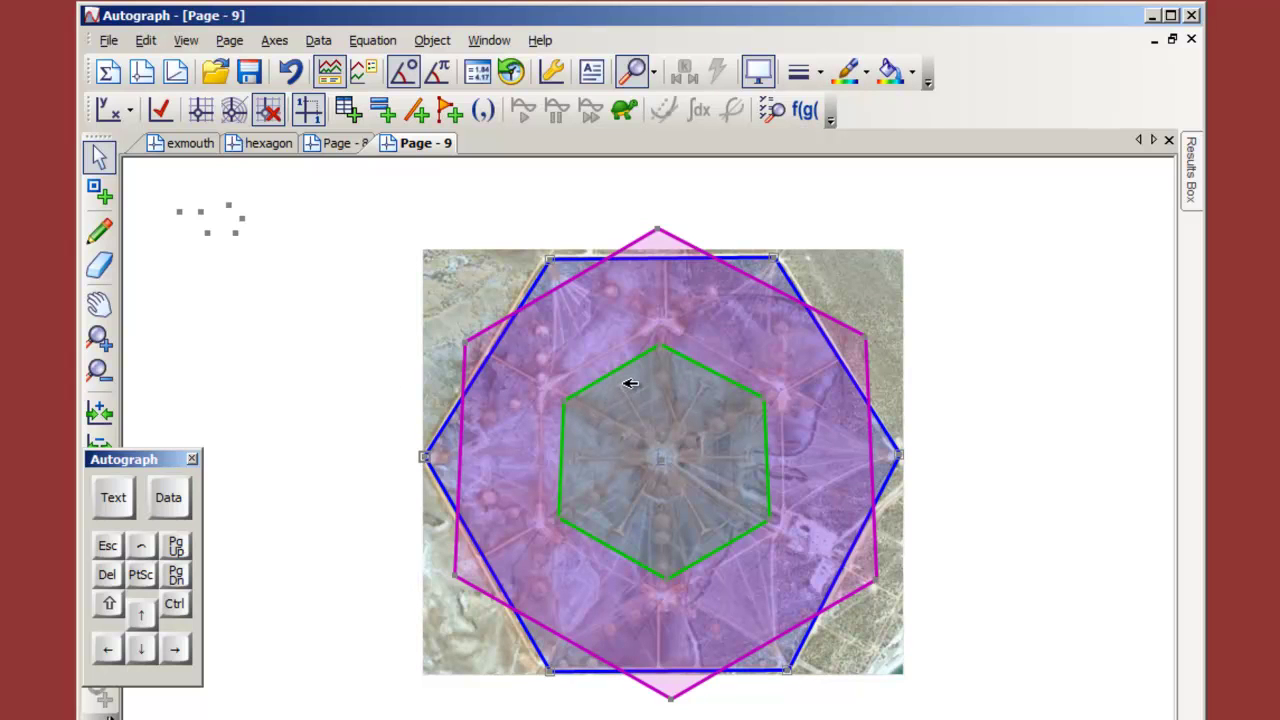
shift+click(630, 383)
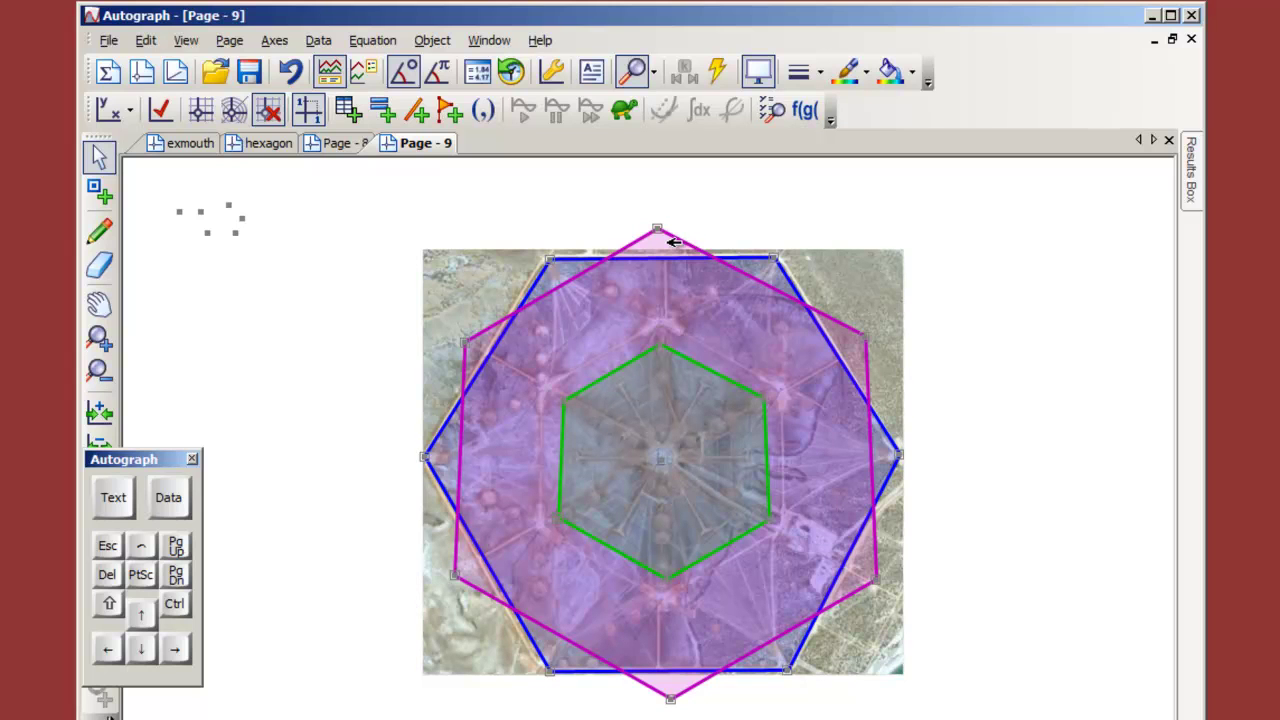
click(563, 272)
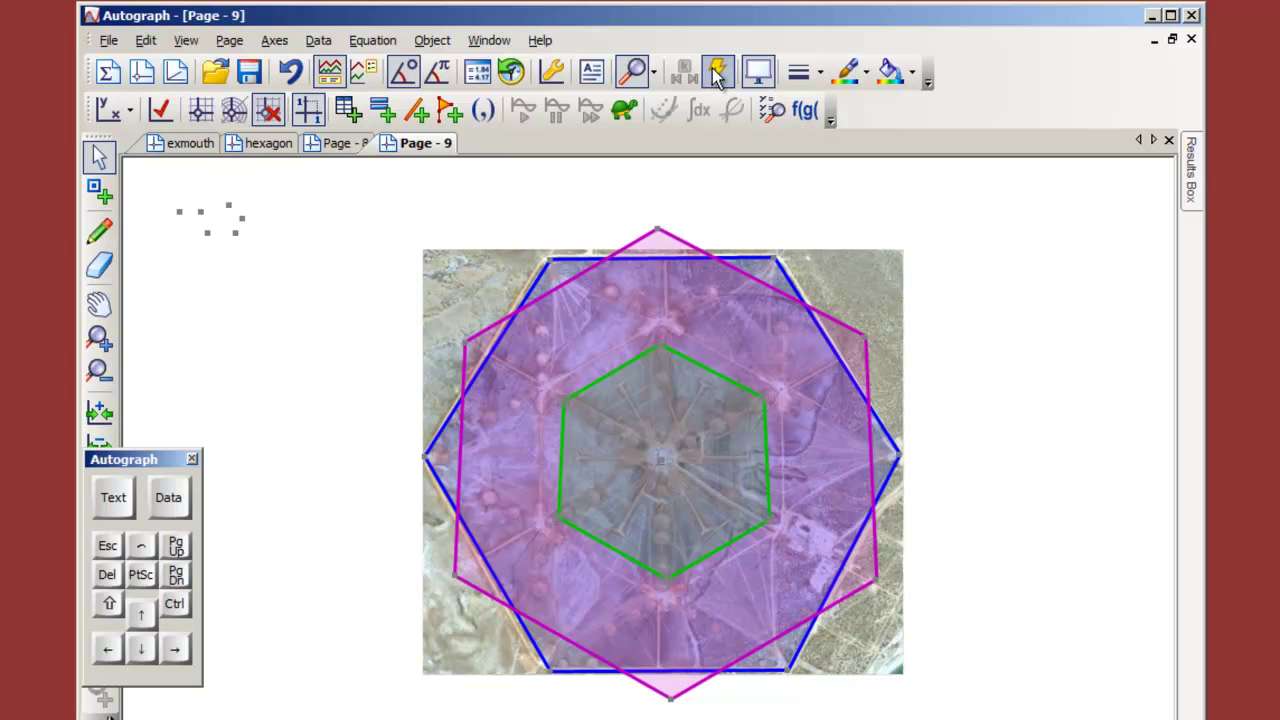
Use the Animate Adjust Factor dialog, moved aside, to step the enlargement factor to 0.6.
click(716, 75)
mouse_move(475, 181)
mouse_down()
mouse_move(1047, 161)
mouse_move(1051, 141)
mouse_up()
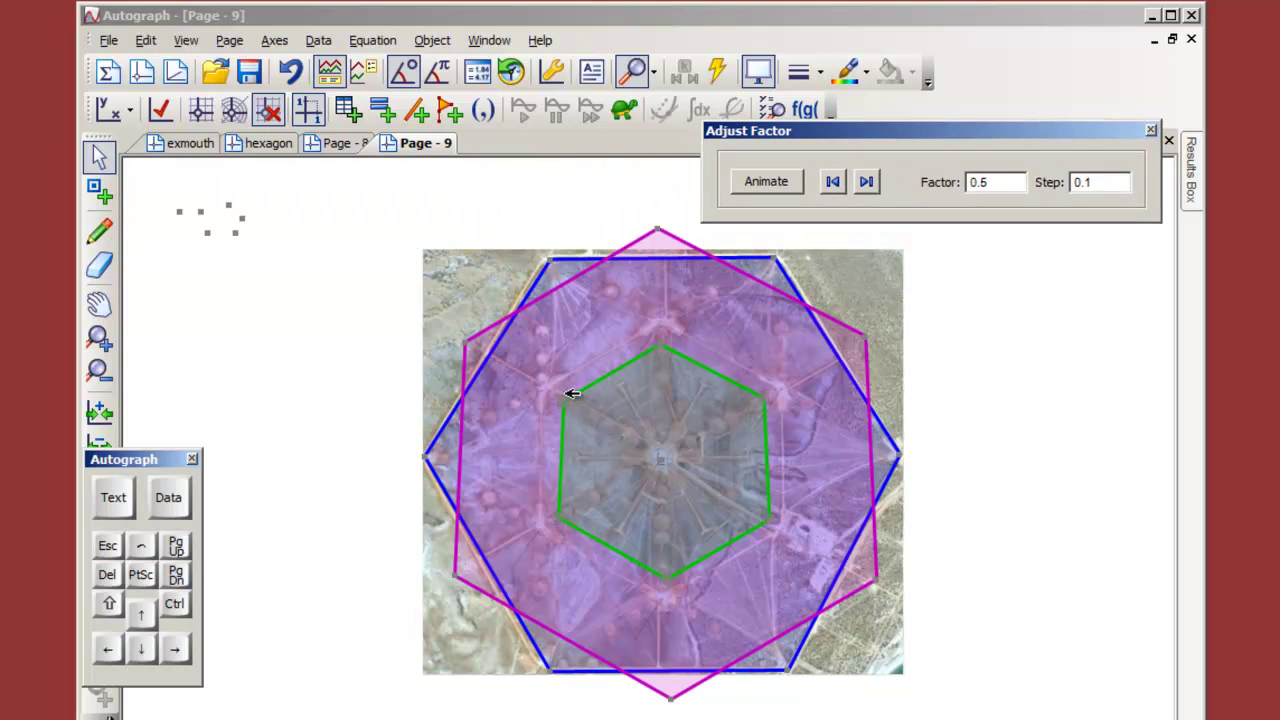
click(867, 183)
click(867, 183)
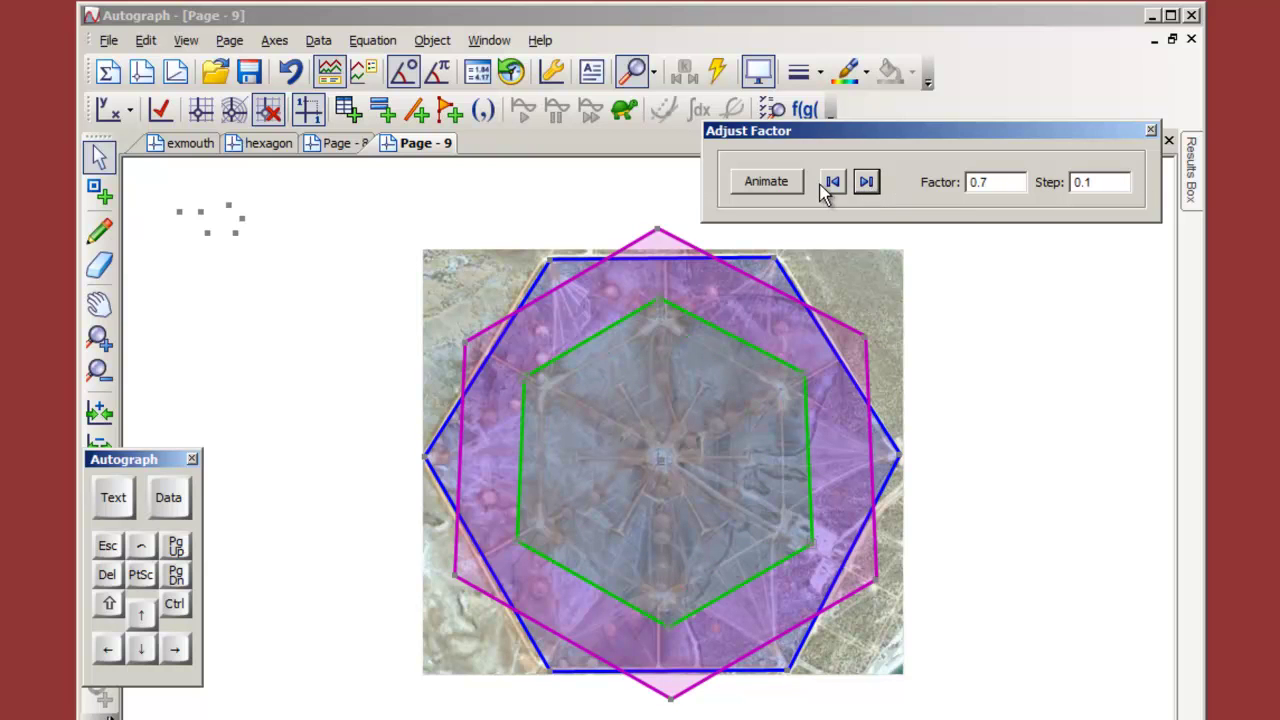
click(831, 183)
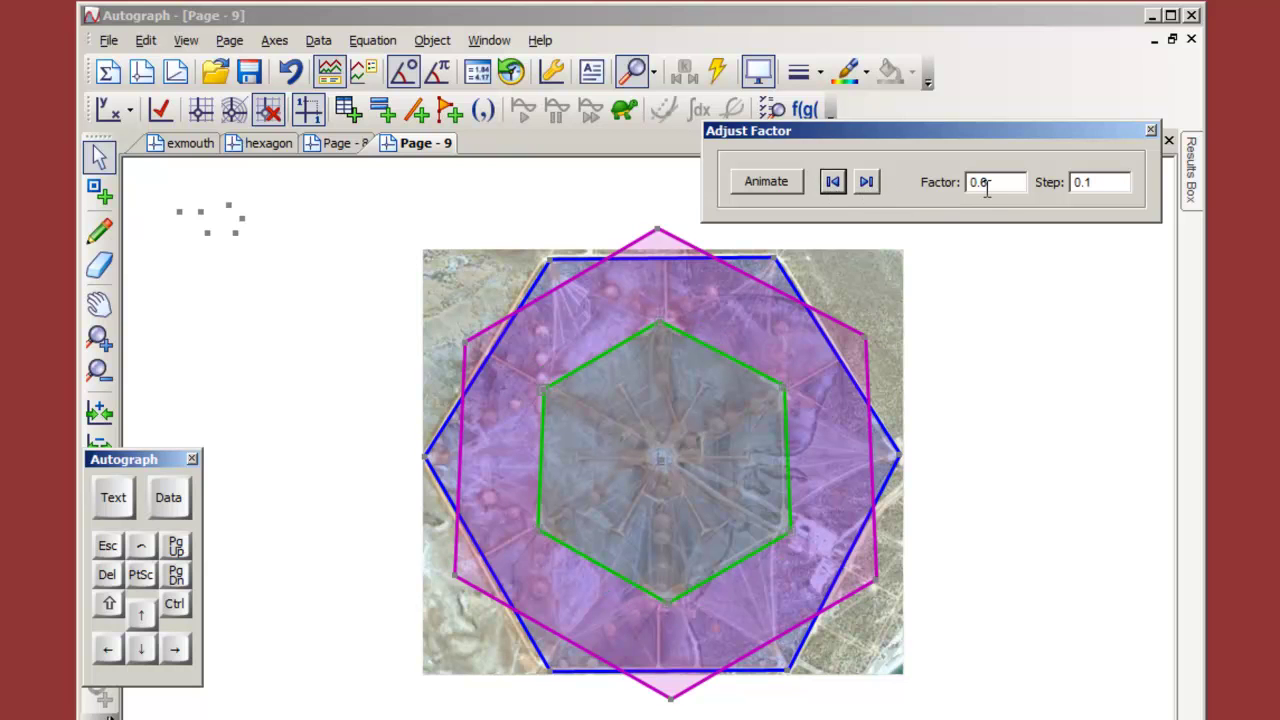